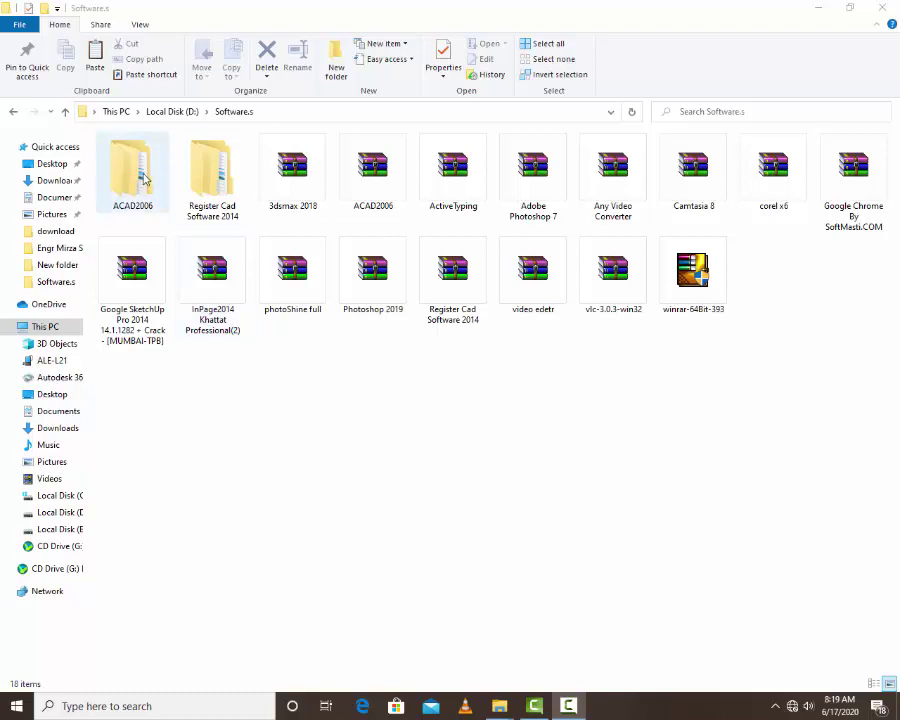
- Launch the Setup application from the inner ACAD2006 folder inside Software.s
{"action": "double_click", "coordinate": [140, 176]}
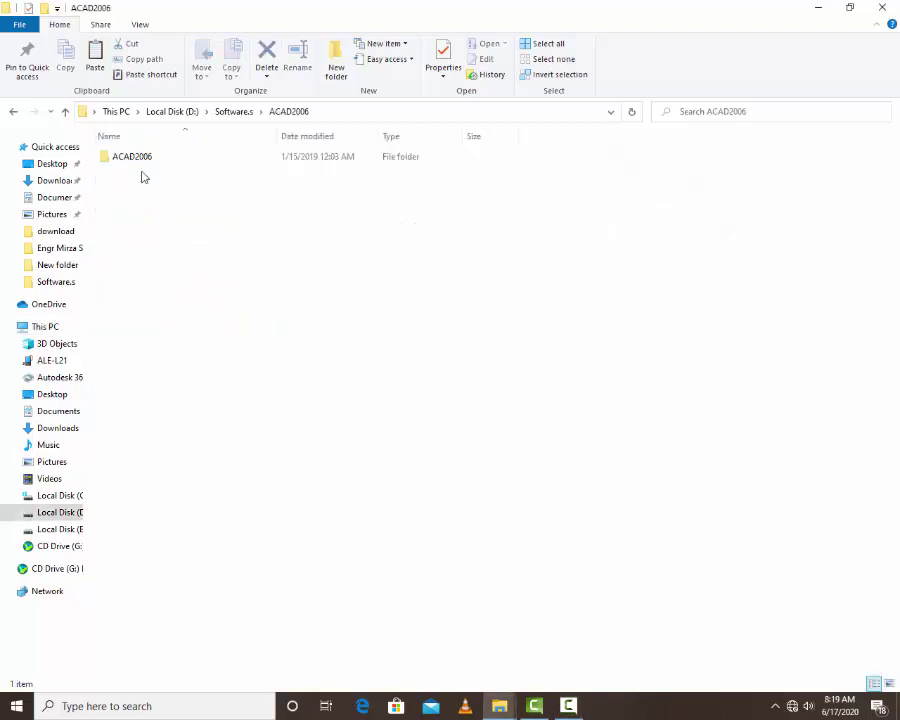
{"action": "double_click", "coordinate": [150, 156]}
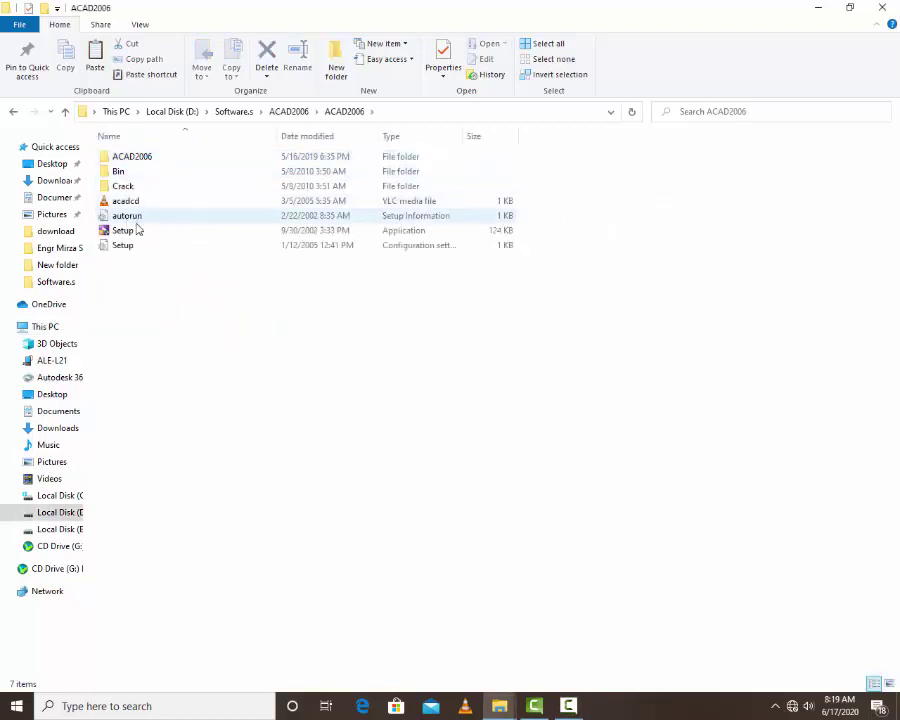
{"action": "double_click", "coordinate": [139, 232]}
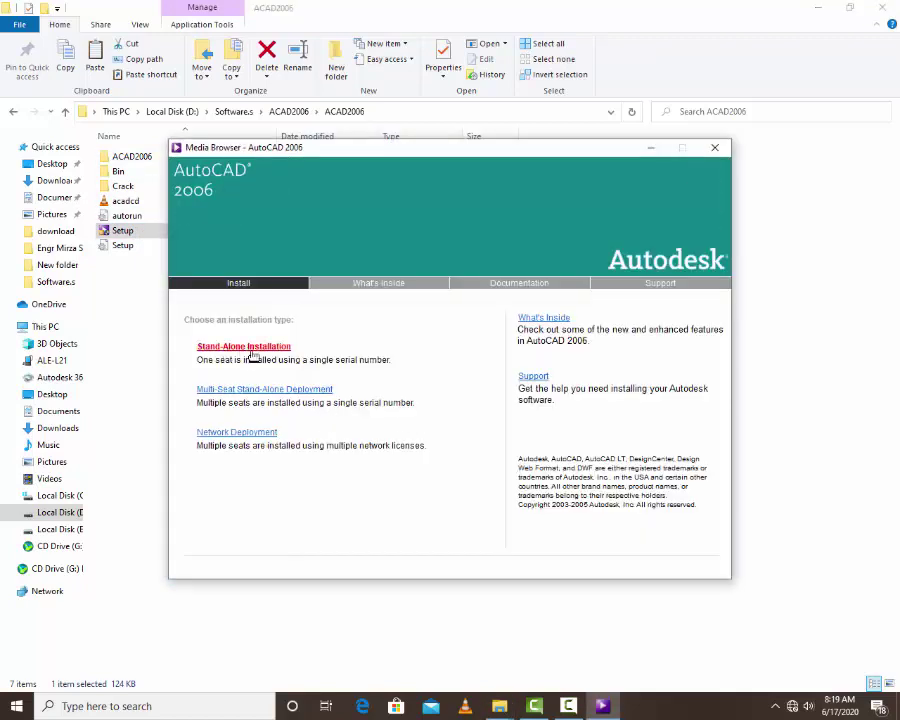
- Start the stand-alone installation of AutoCAD 2006 and agree to install the required support components
{"action": "left_click", "coordinate": [250, 350]}
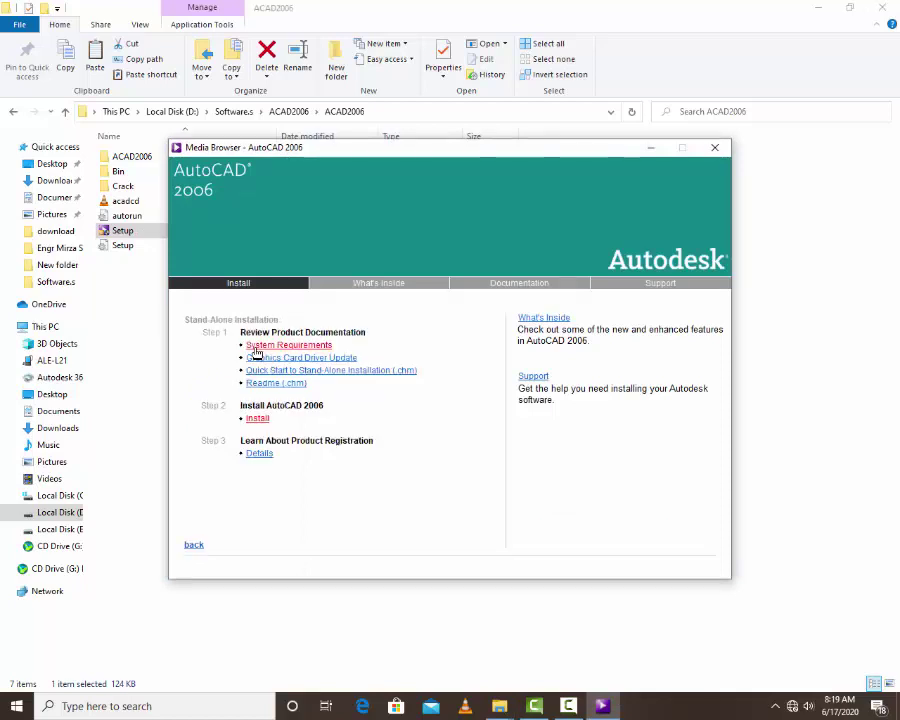
{"action": "left_click", "coordinate": [258, 419]}
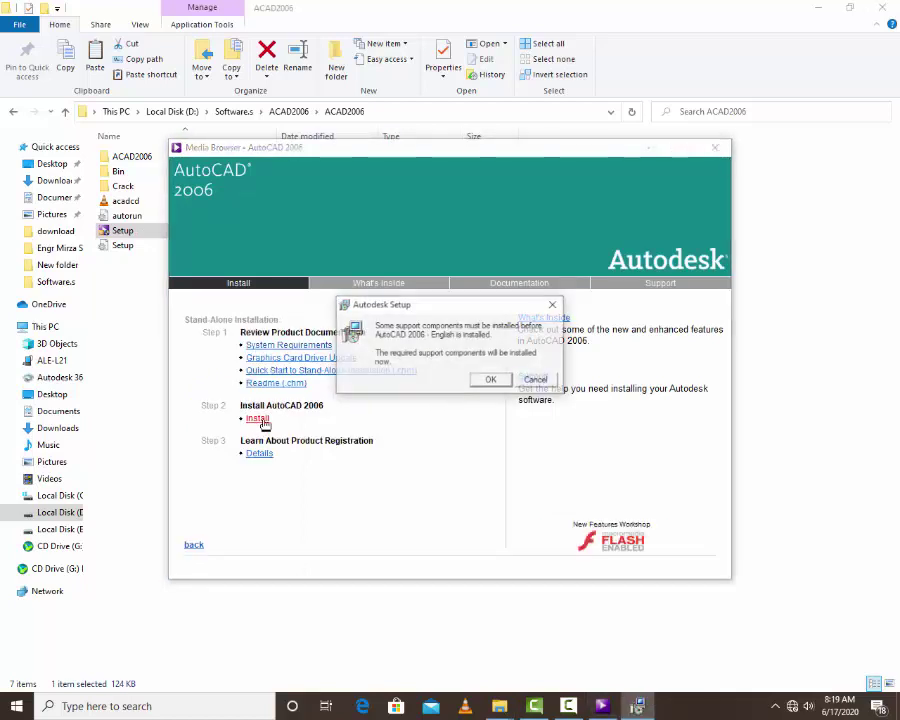
{"action": "left_click", "coordinate": [492, 381]}
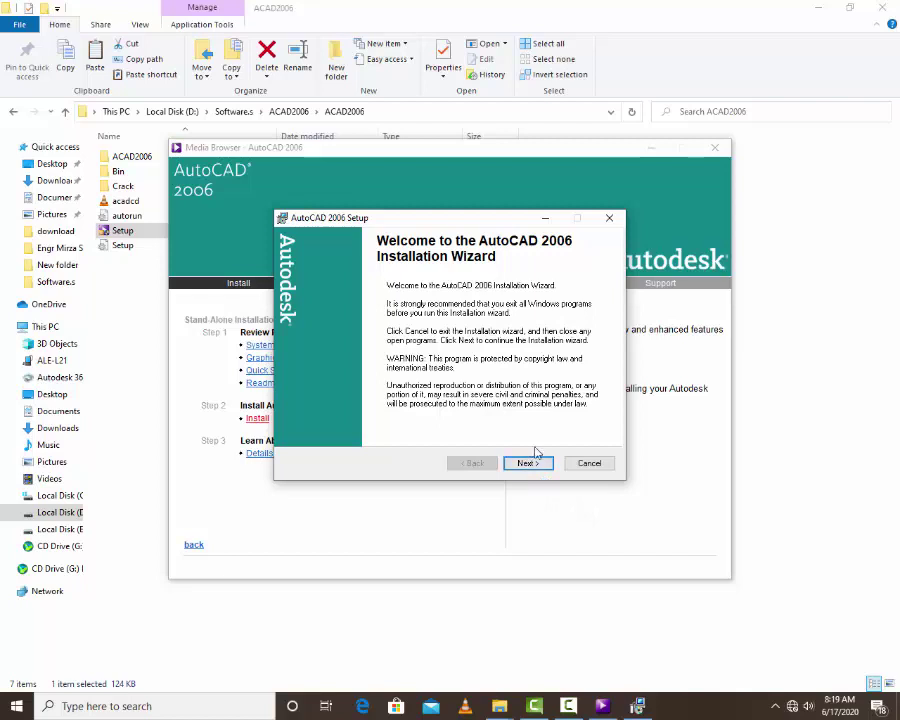
- Accept the software license agreement and enter the serial number in the installation wizard
{"action": "left_click", "coordinate": [528, 464]}
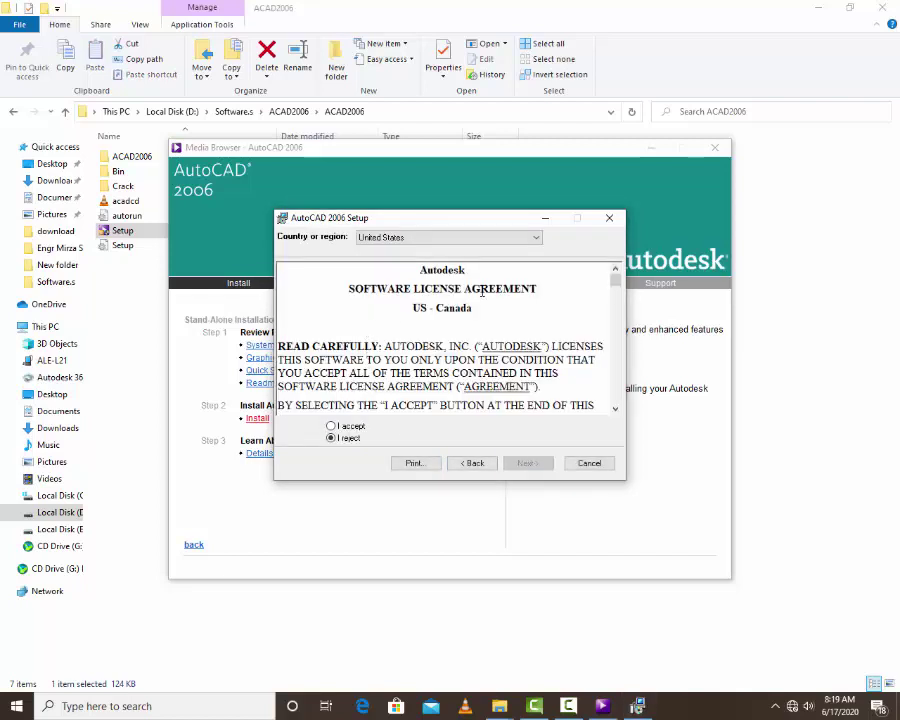
{"action": "left_click", "coordinate": [331, 426]}
{"action": "left_click", "coordinate": [532, 466]}
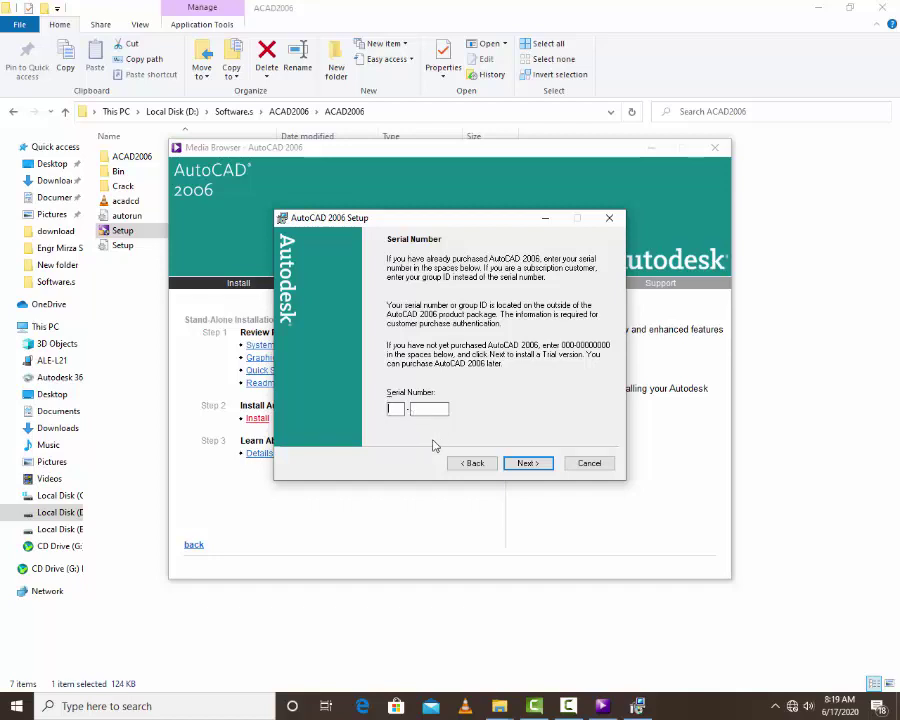
{"action": "type", "text": "111111111111"}
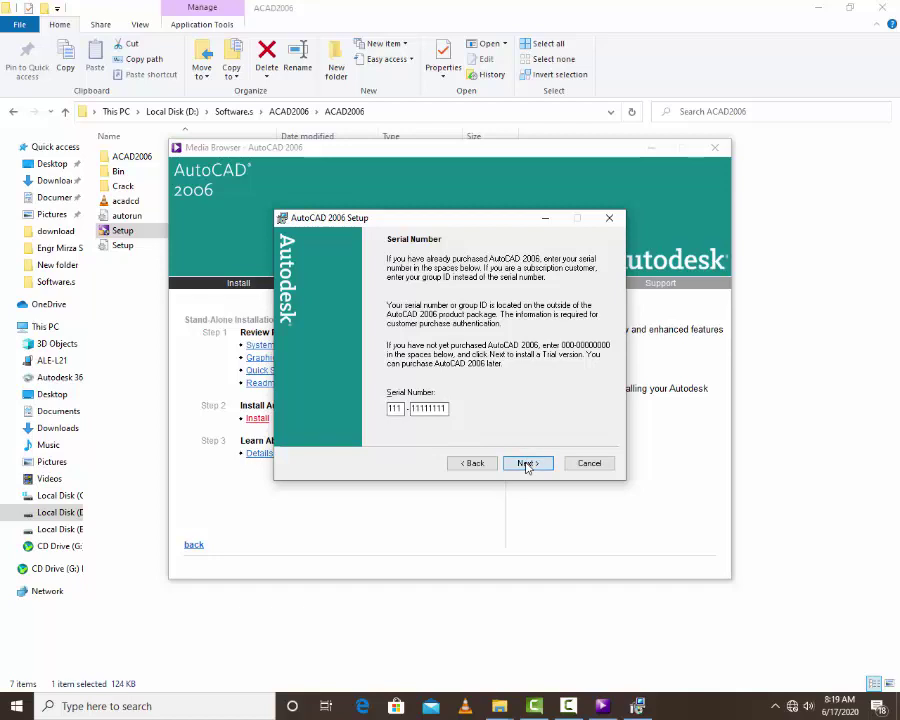
{"action": "left_click", "coordinate": [527, 463]}
- Set the organization to "engineer company" in the user information and continue
{"action": "left_click", "coordinate": [484, 352]}
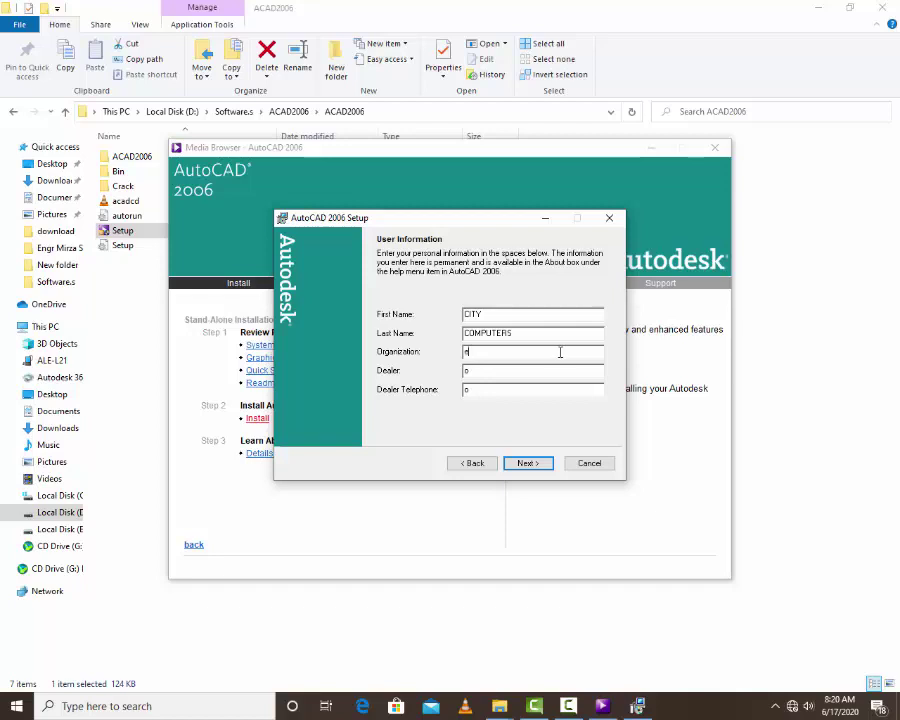
{"action": "type", "text": "ngineer company"}
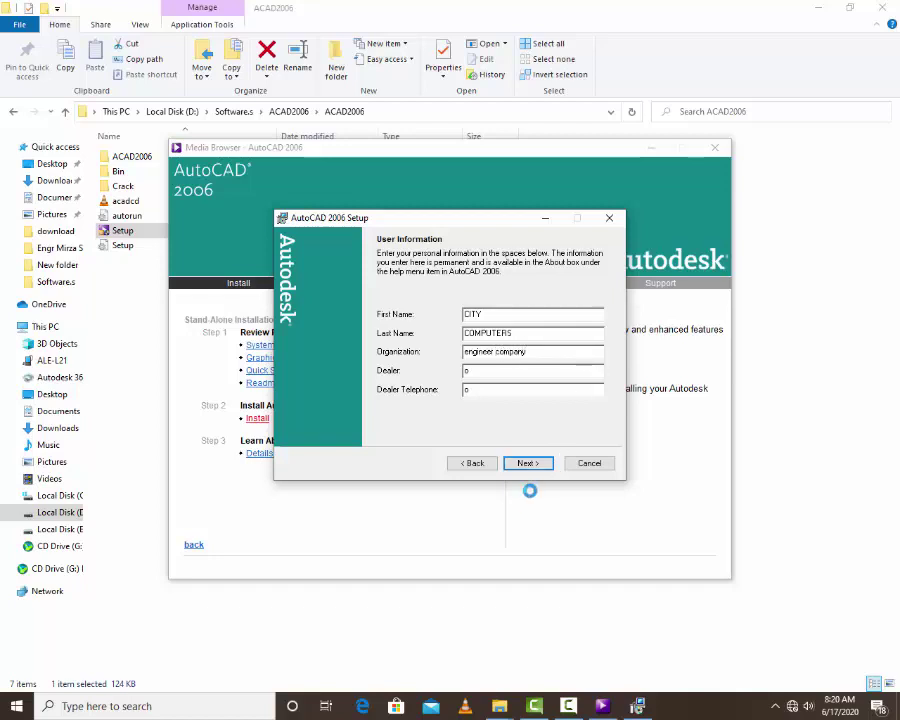
{"action": "left_click", "coordinate": [528, 466]}
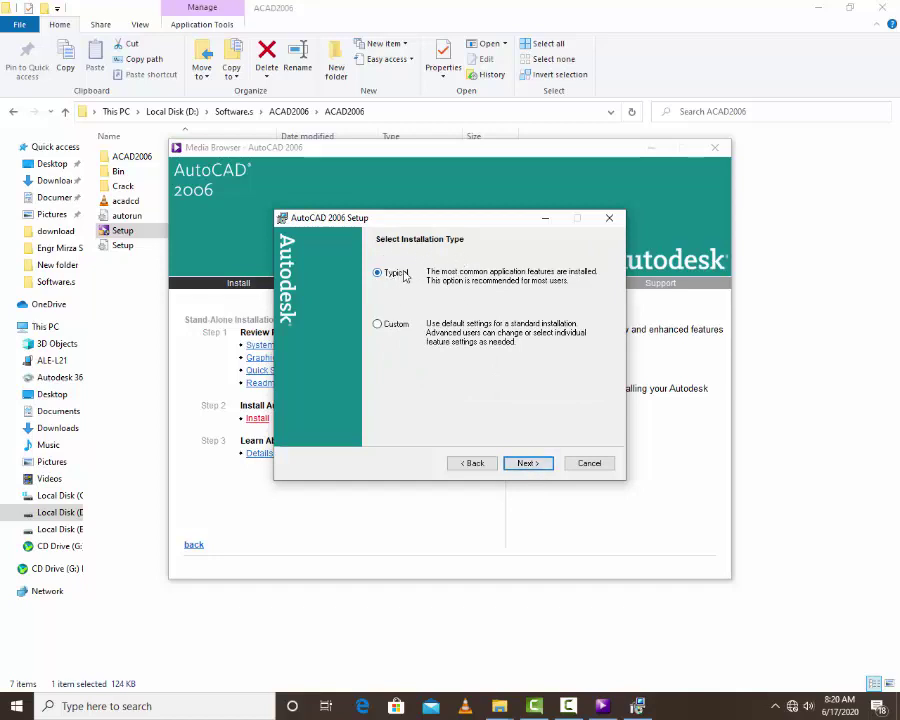
- Choose the Custom installation type with its default features and include the Express Tools
{"action": "left_click", "coordinate": [379, 324]}
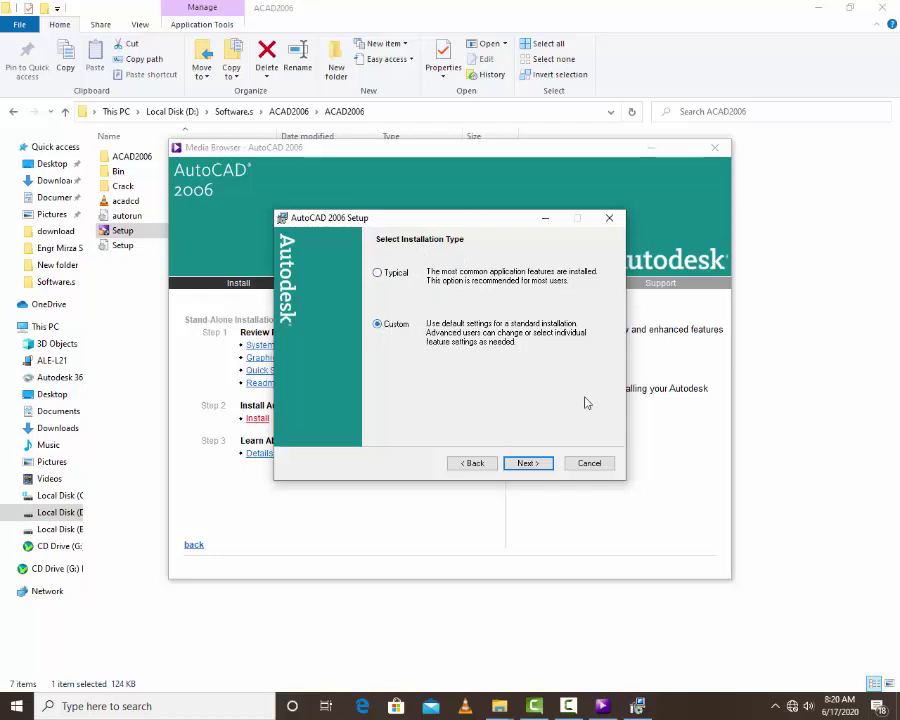
{"action": "left_click", "coordinate": [537, 466]}
{"action": "left_click", "coordinate": [537, 467]}
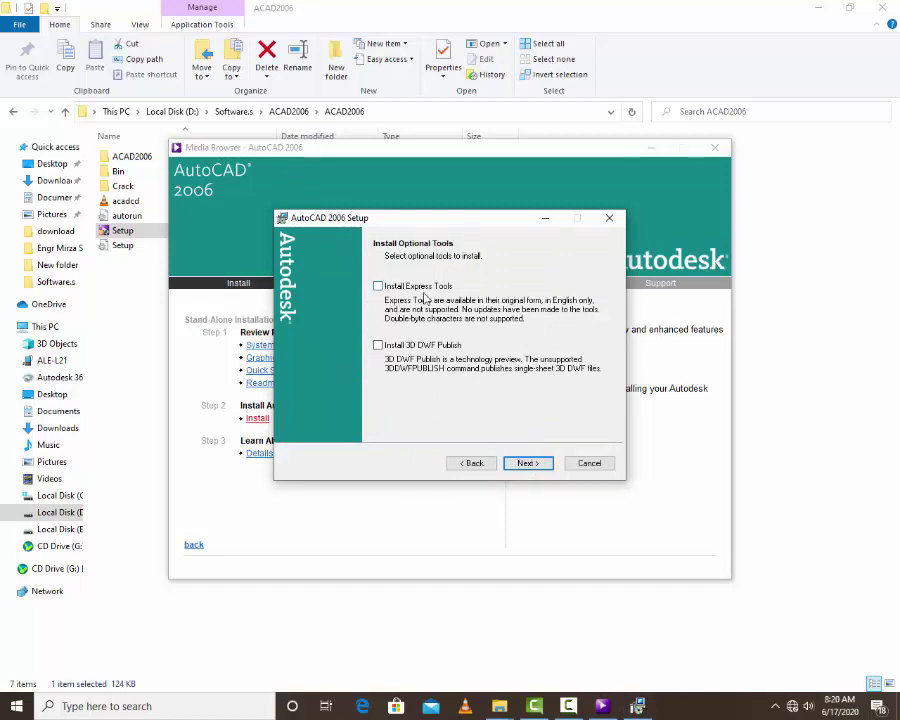
{"action": "left_click", "coordinate": [378, 287]}
{"action": "left_click", "coordinate": [539, 464]}
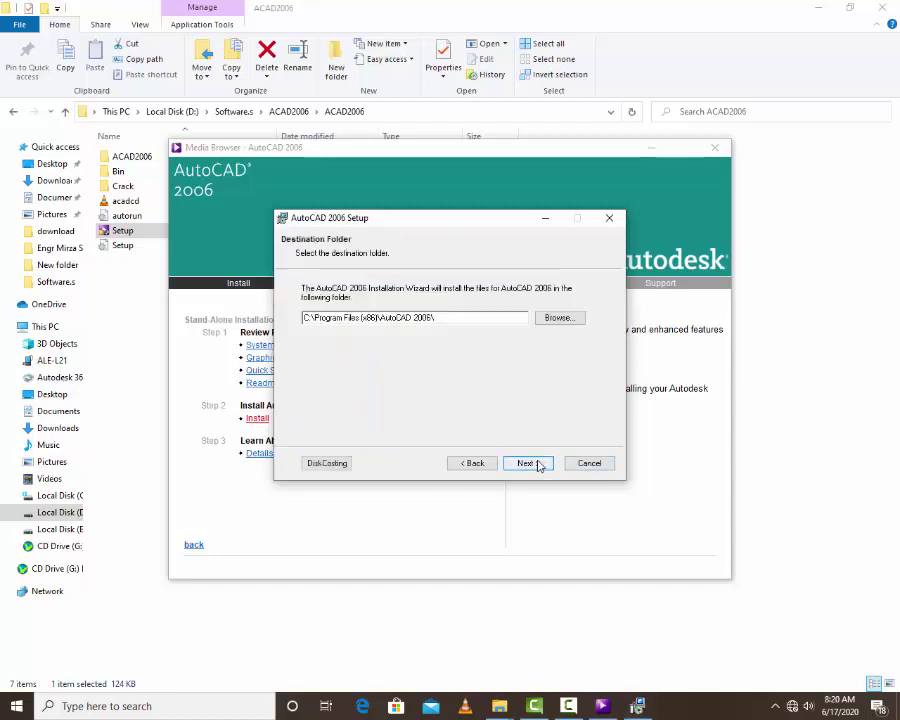
- Accept the default destination folder, text editor and desktop shortcut settings, and begin the AutoCAD 2006 installation
{"action": "left_click", "coordinate": [539, 464]}
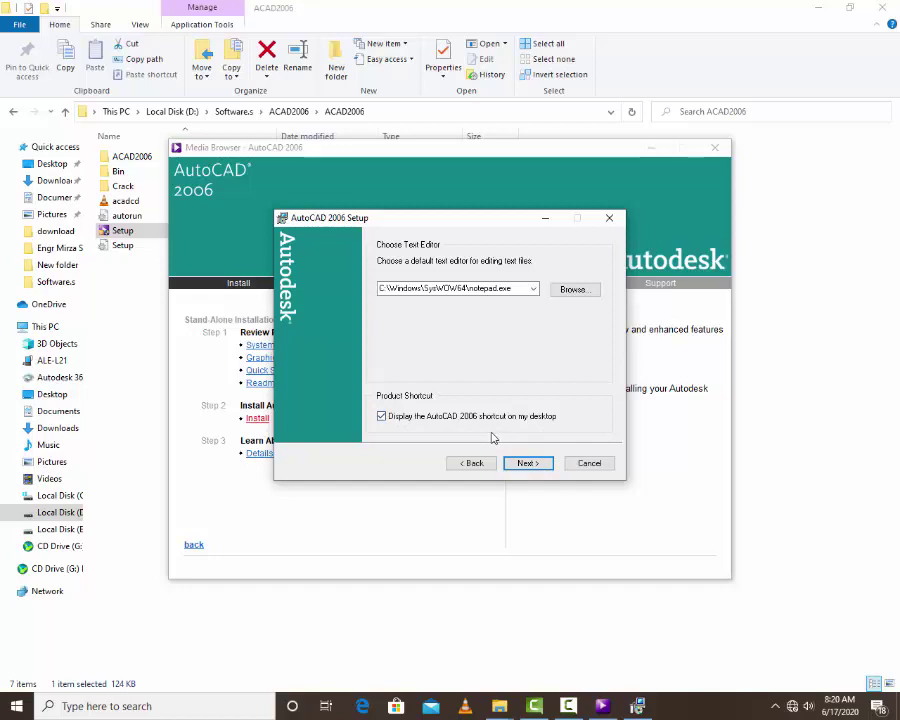
{"action": "left_click", "coordinate": [529, 462]}
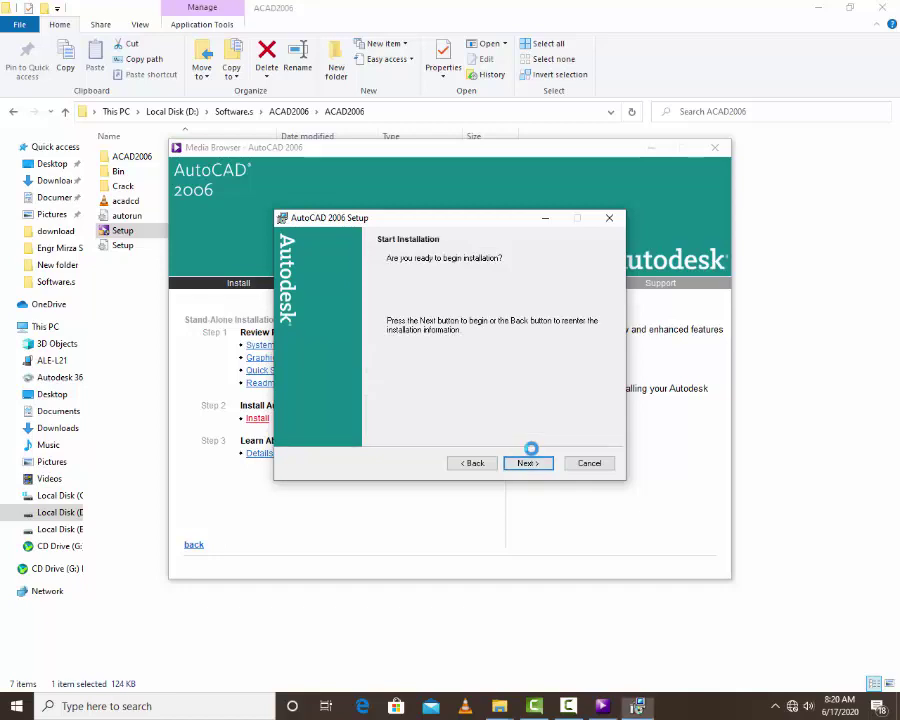
{"action": "left_click", "coordinate": [527, 462]}
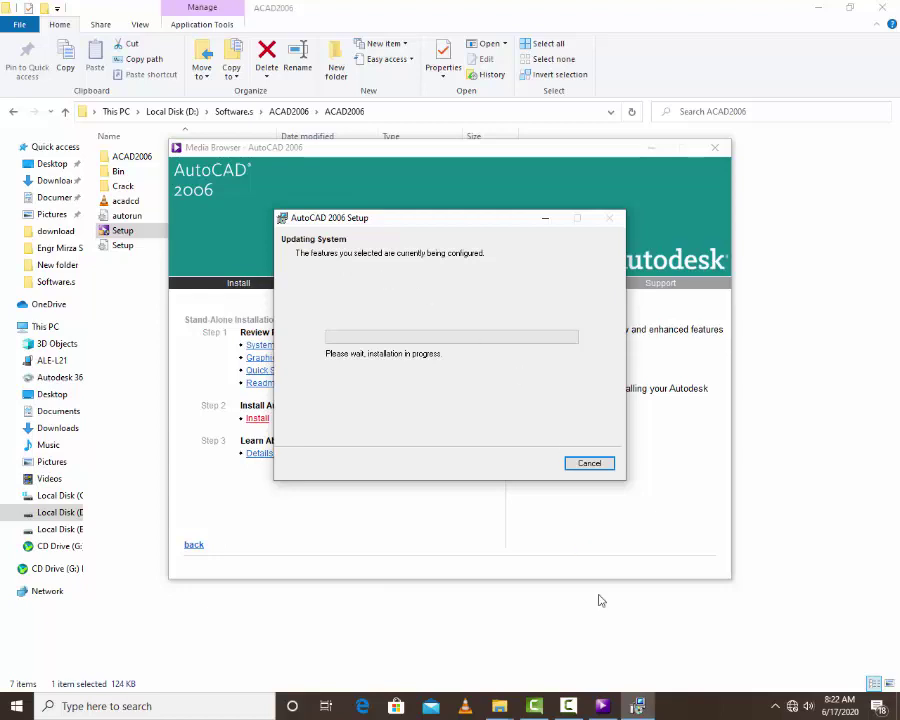
{"action": "left_click", "coordinate": [570, 706]}
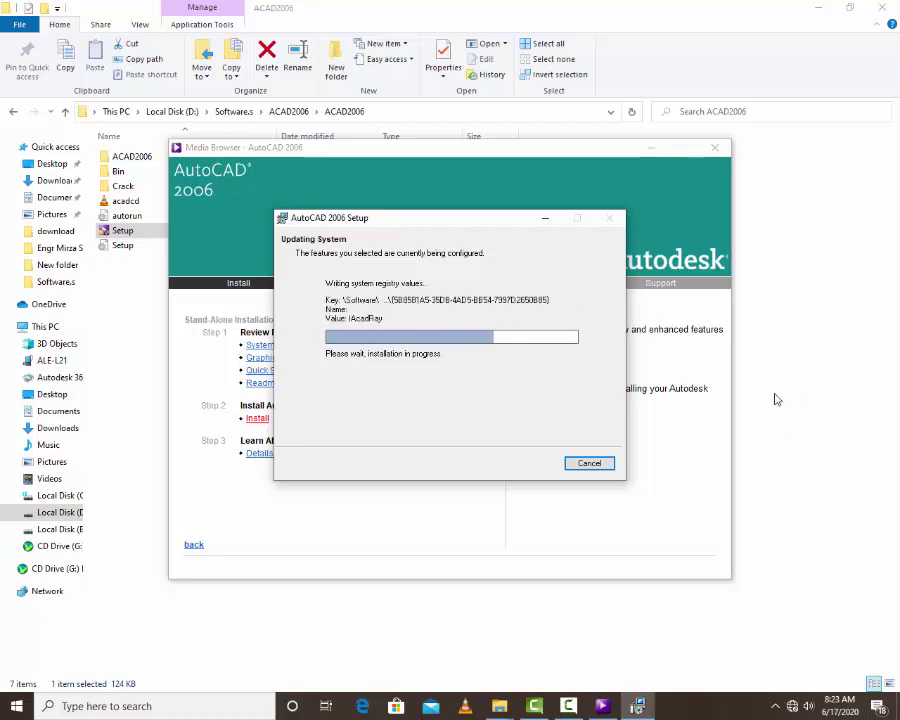
{"action": "left_click", "coordinate": [546, 222]}
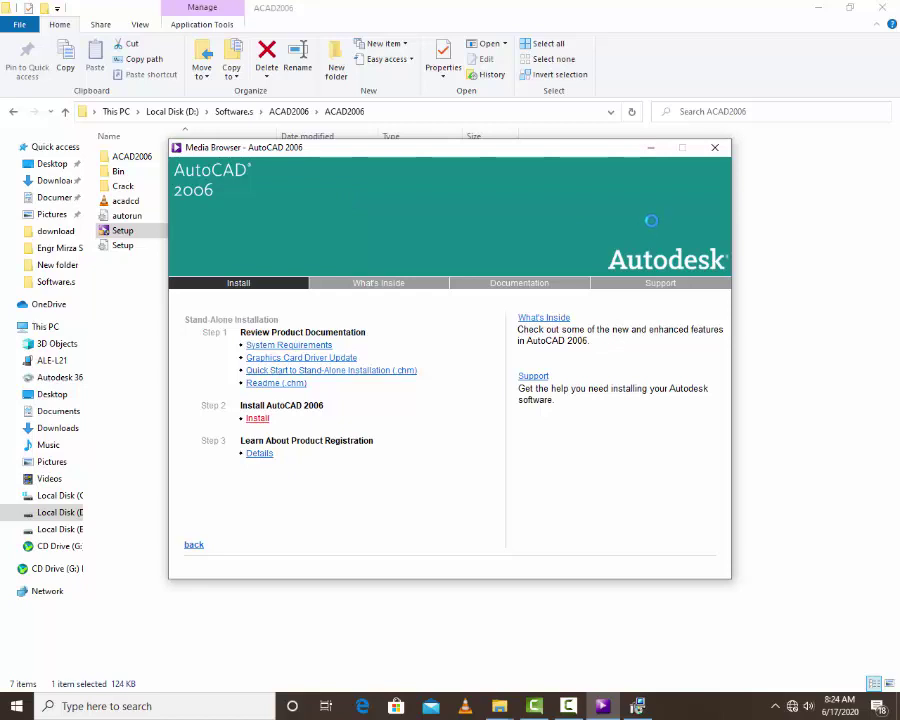
{"action": "left_click", "coordinate": [637, 706]}
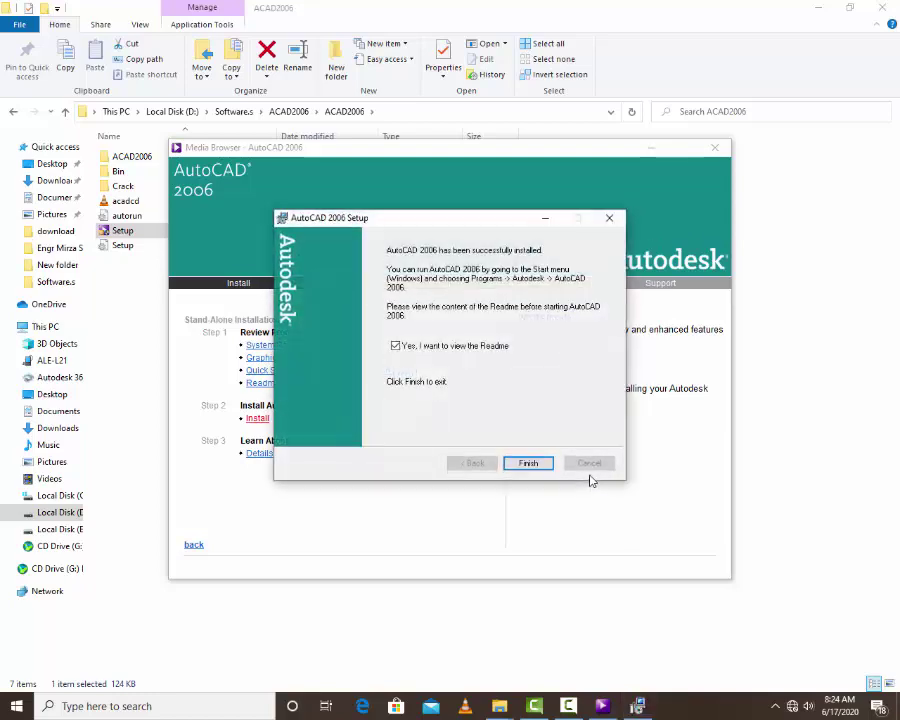
- Finish the setup wizard with the Readme option kept on, skim the AutoCAD 2006 Readme and close it
{"action": "left_click", "coordinate": [535, 465]}
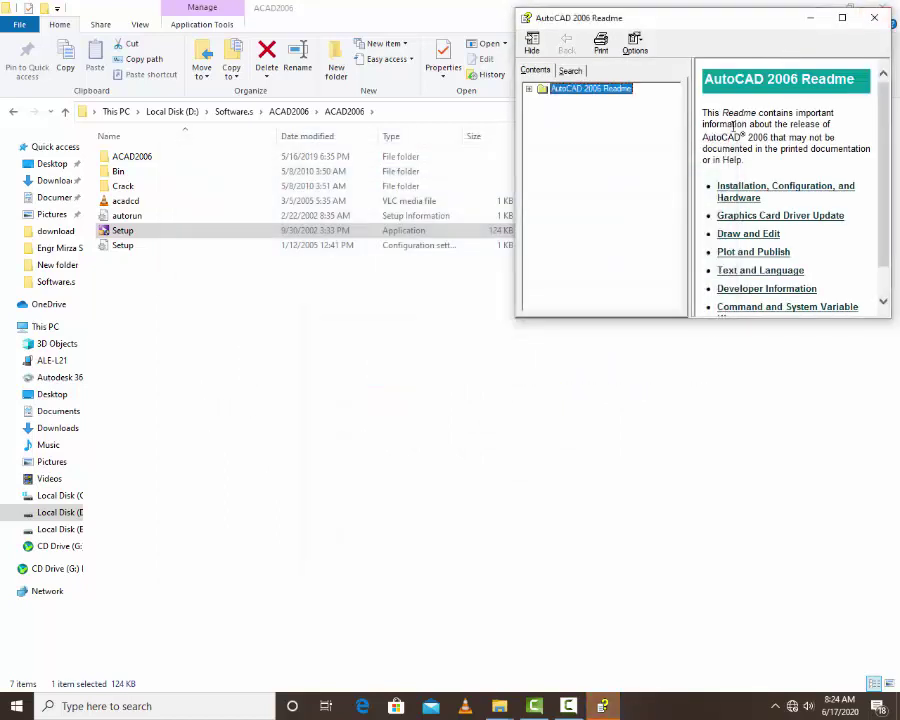
{"action": "scroll", "coordinate": [770, 150], "scroll_direction": "down", "scroll_amount": 1}
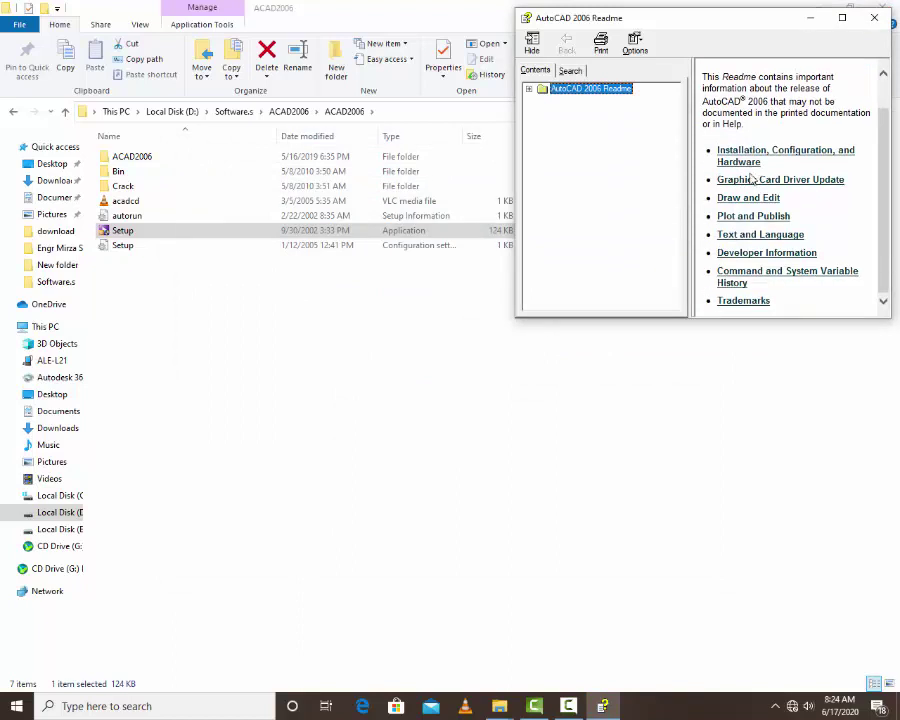
{"action": "scroll", "coordinate": [785, 190], "scroll_direction": "up", "scroll_amount": 1}
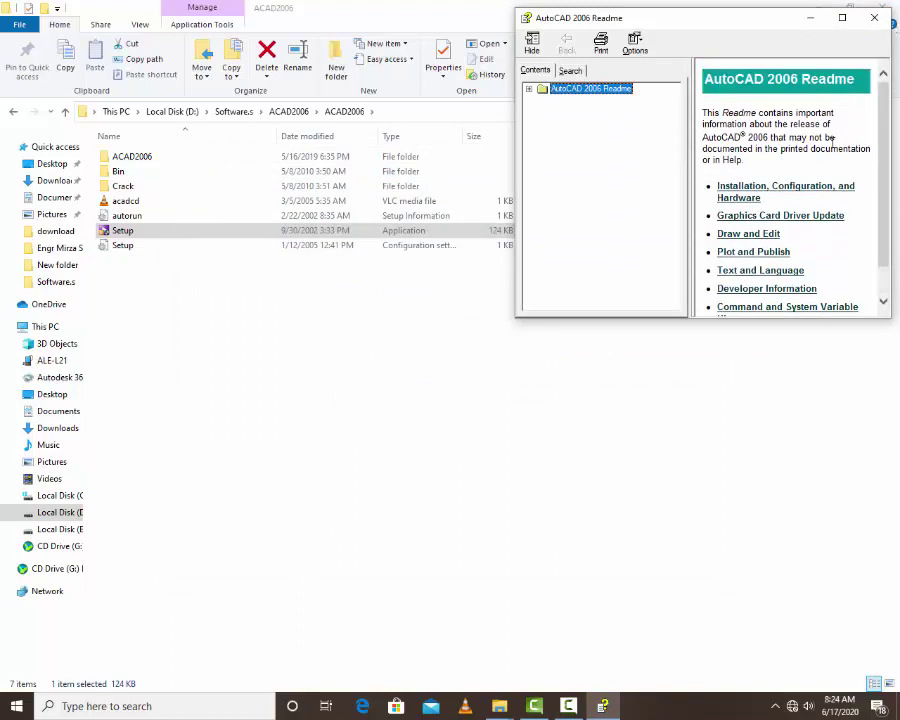
{"action": "left_click", "coordinate": [876, 18]}
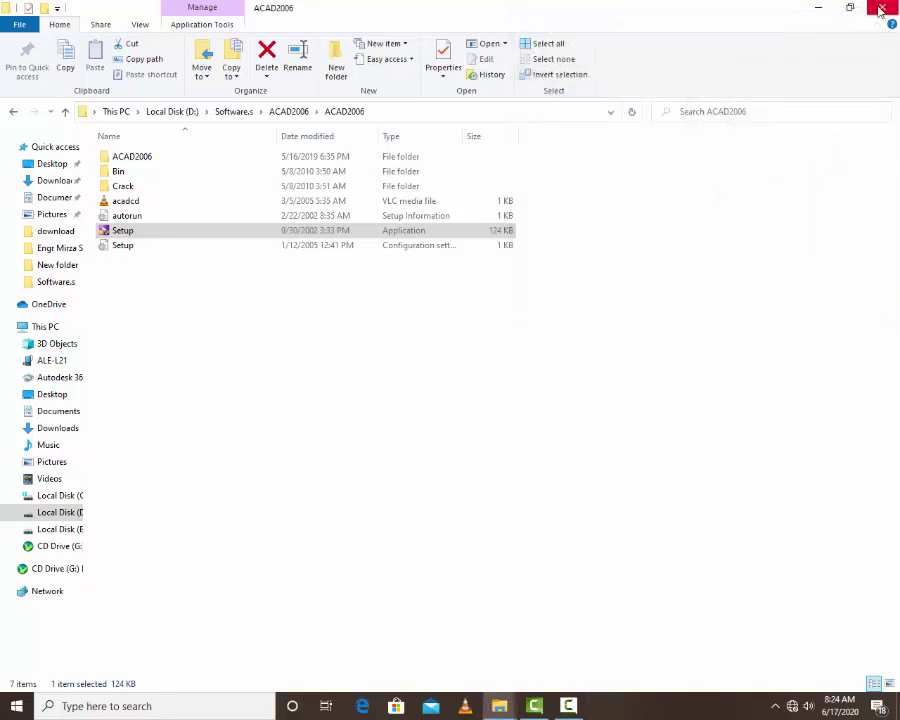
- Minimize the folder window and try to run the AutoCAD 2006 desktop shortcut as administrator
{"action": "left_click", "coordinate": [814, 7]}
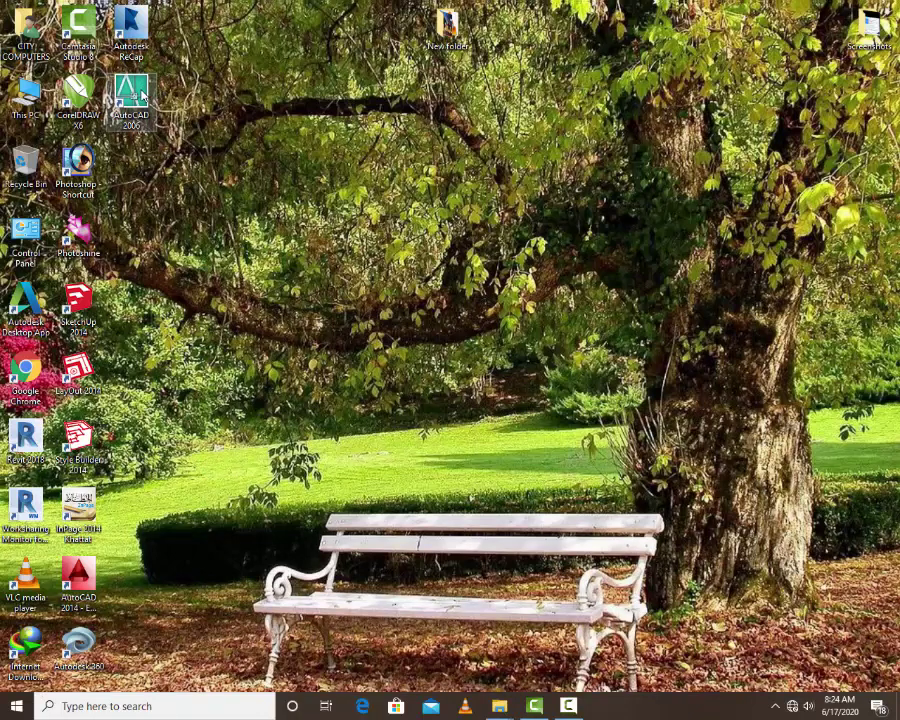
{"action": "right_click", "coordinate": [141, 92]}
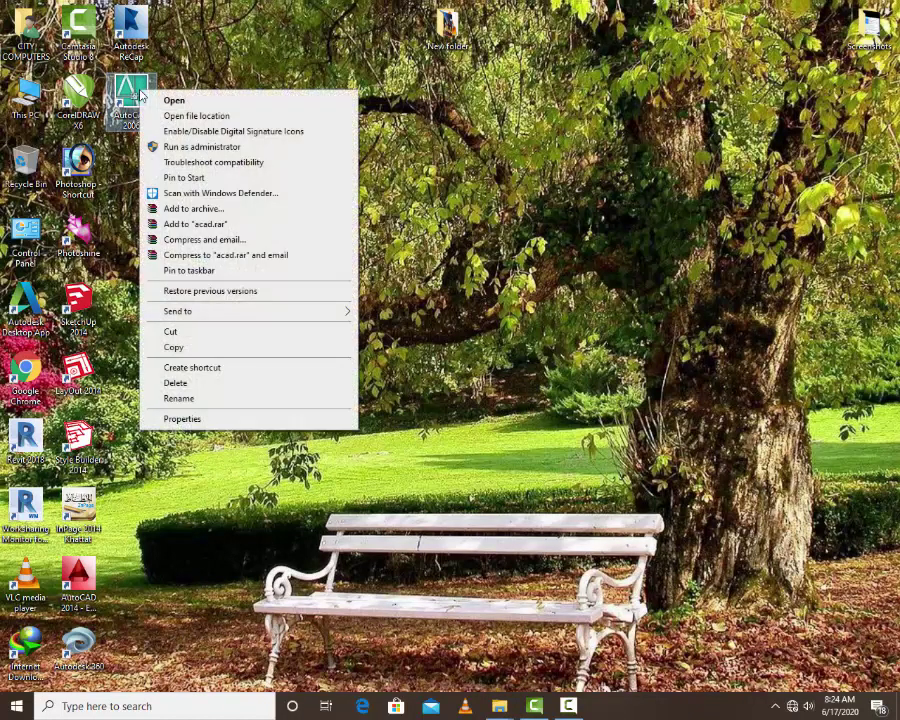
{"action": "left_click", "coordinate": [198, 147]}
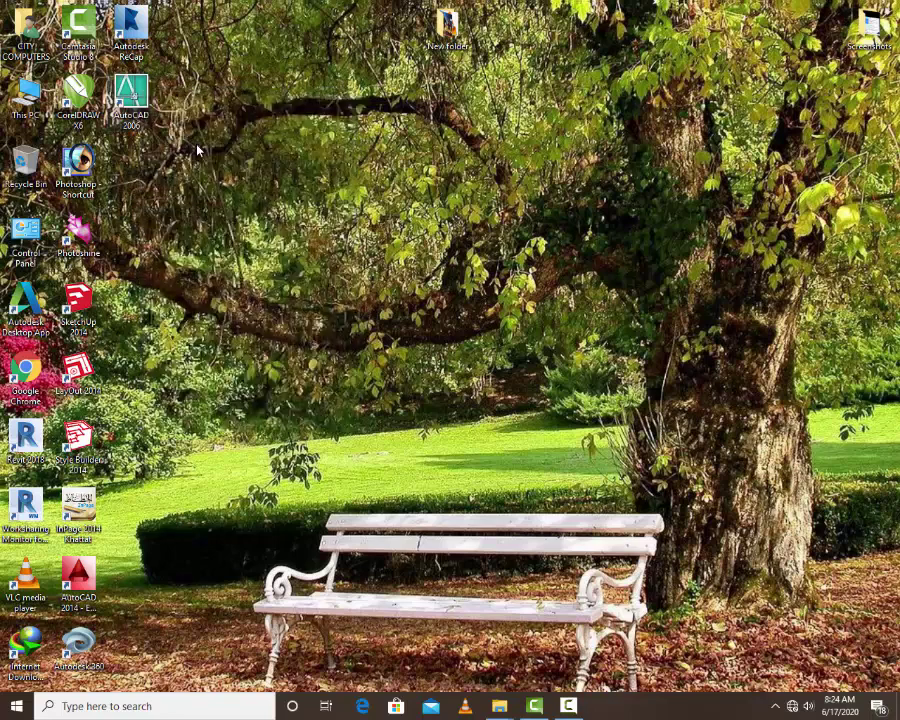
- Enable Run as administrator in the advanced properties of the AutoCAD 2006 desktop shortcut and apply the change
{"action": "right_click", "coordinate": [136, 91]}
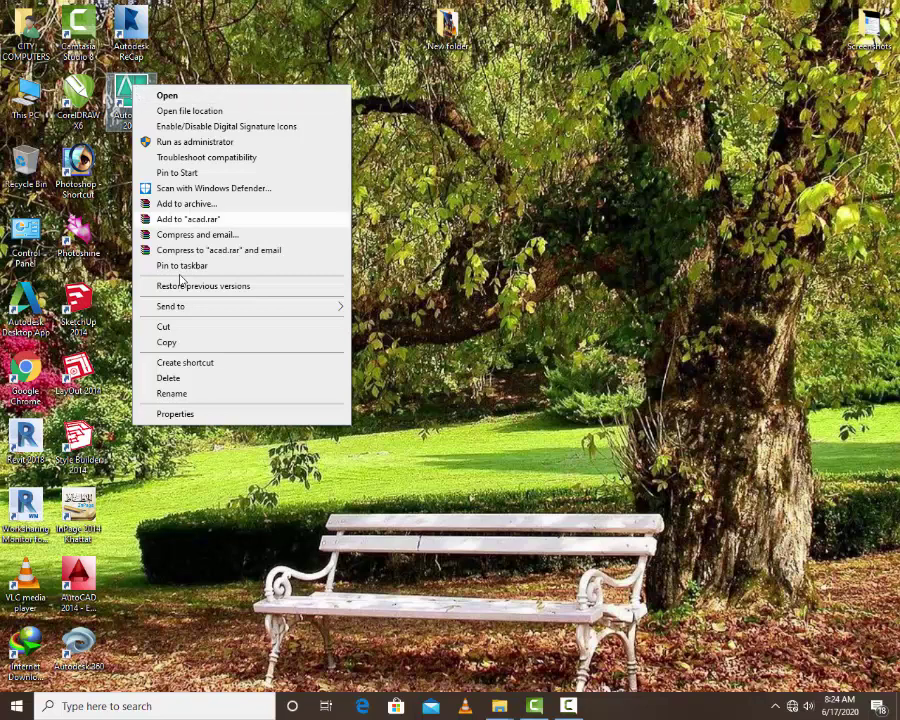
{"action": "left_click", "coordinate": [182, 413]}
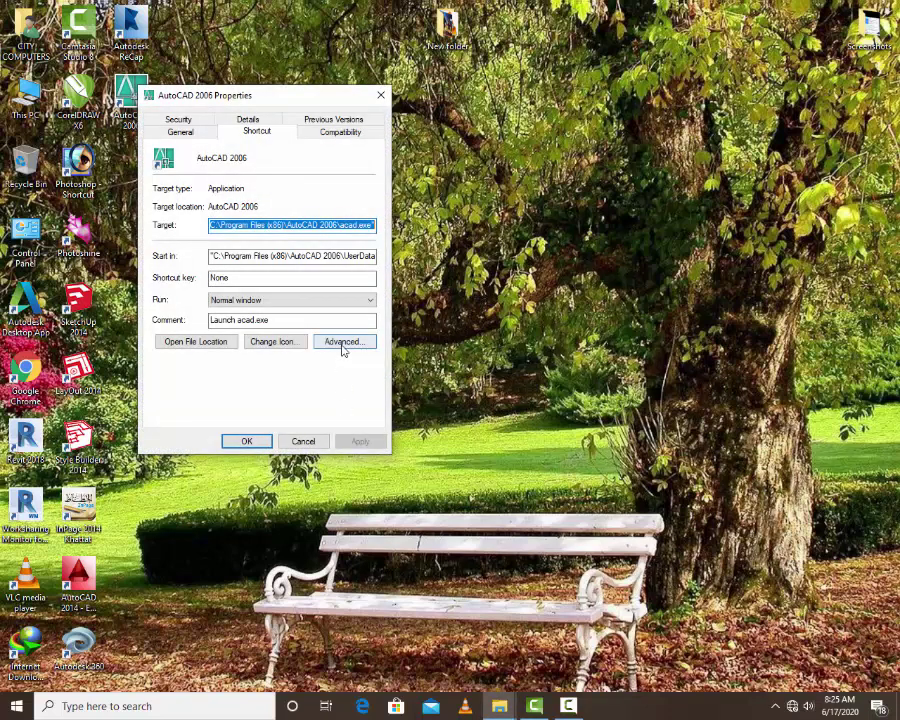
{"action": "left_click", "coordinate": [342, 343]}
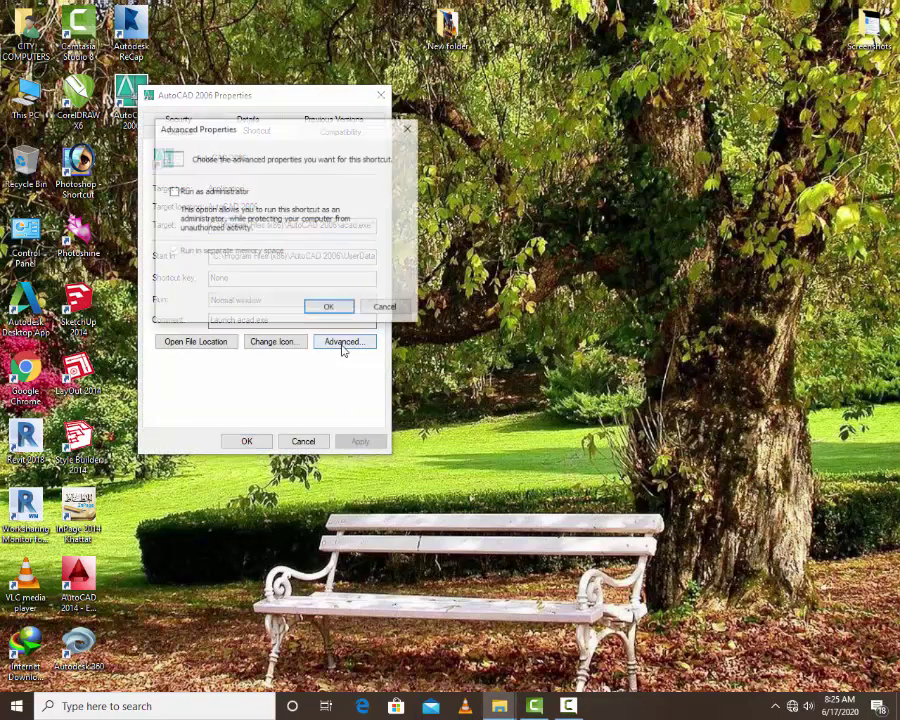
{"action": "left_click", "coordinate": [186, 198]}
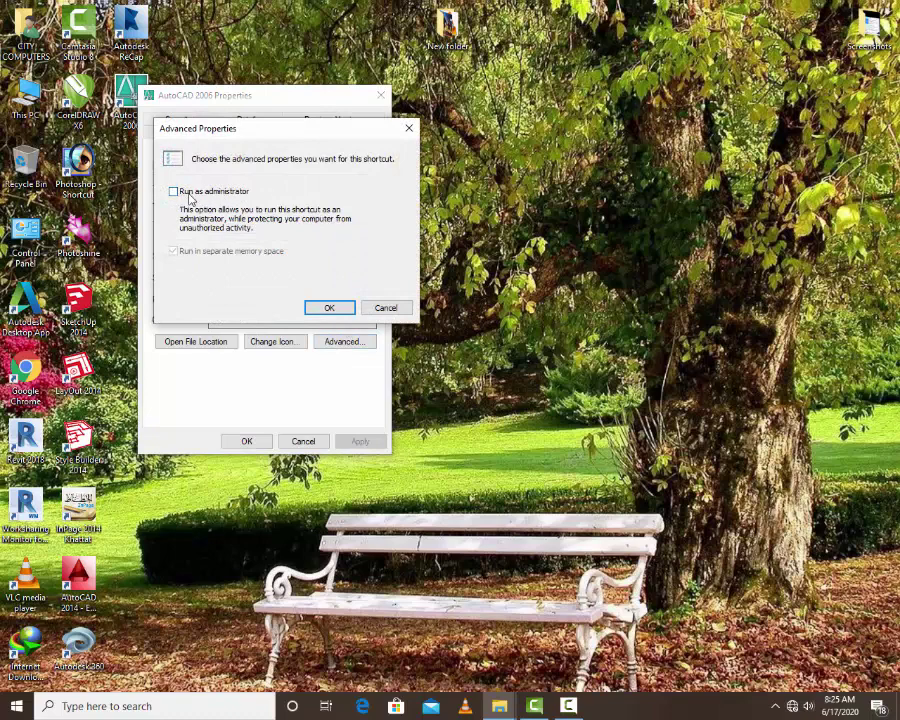
{"action": "left_click", "coordinate": [333, 308]}
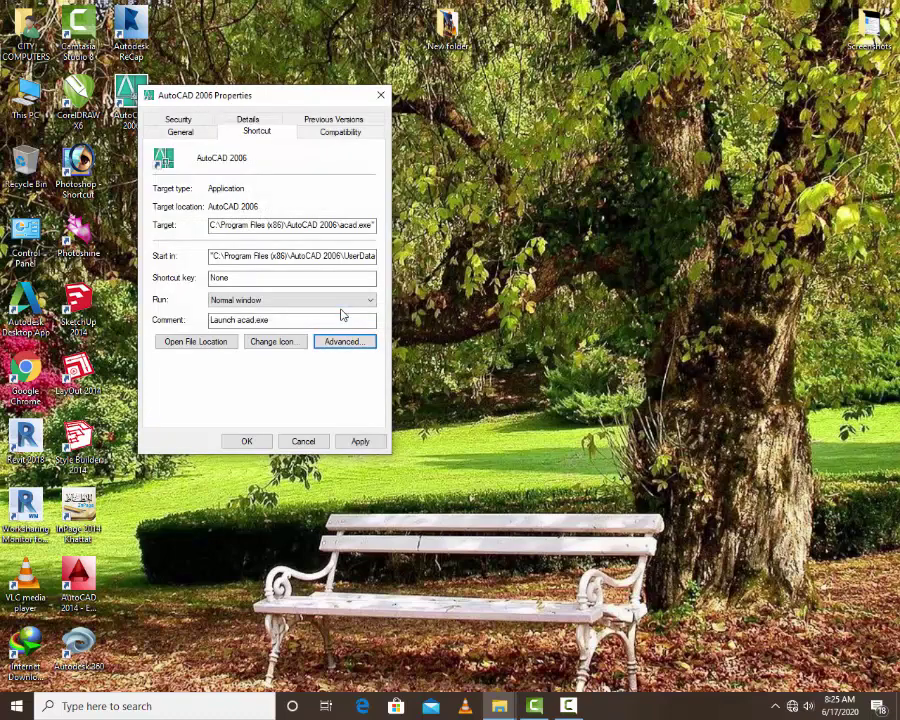
{"action": "left_click", "coordinate": [354, 441]}
{"action": "left_click", "coordinate": [285, 302]}
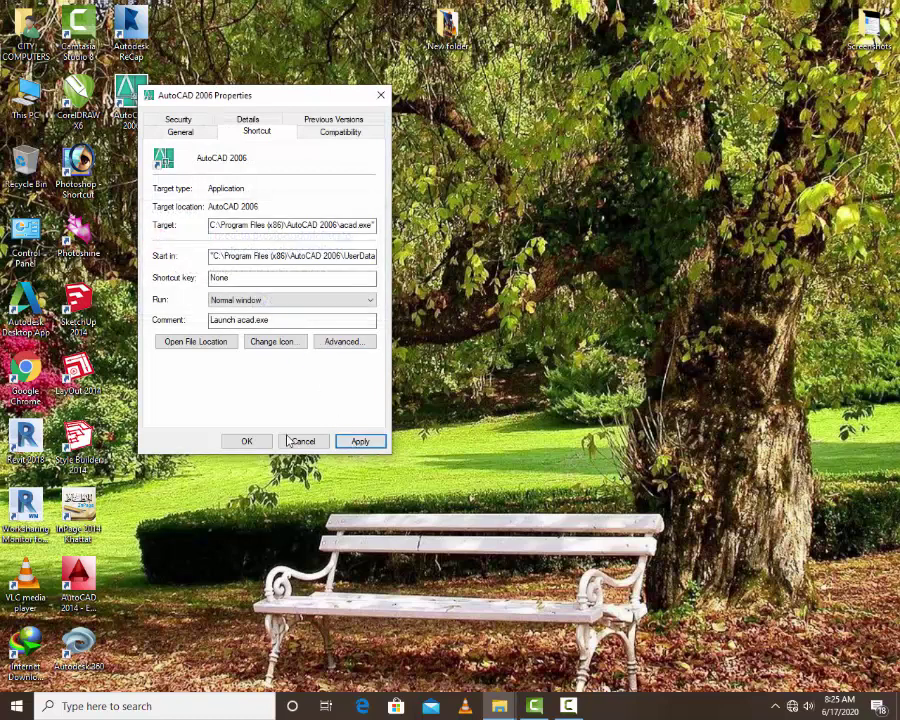
{"action": "left_click", "coordinate": [250, 441]}
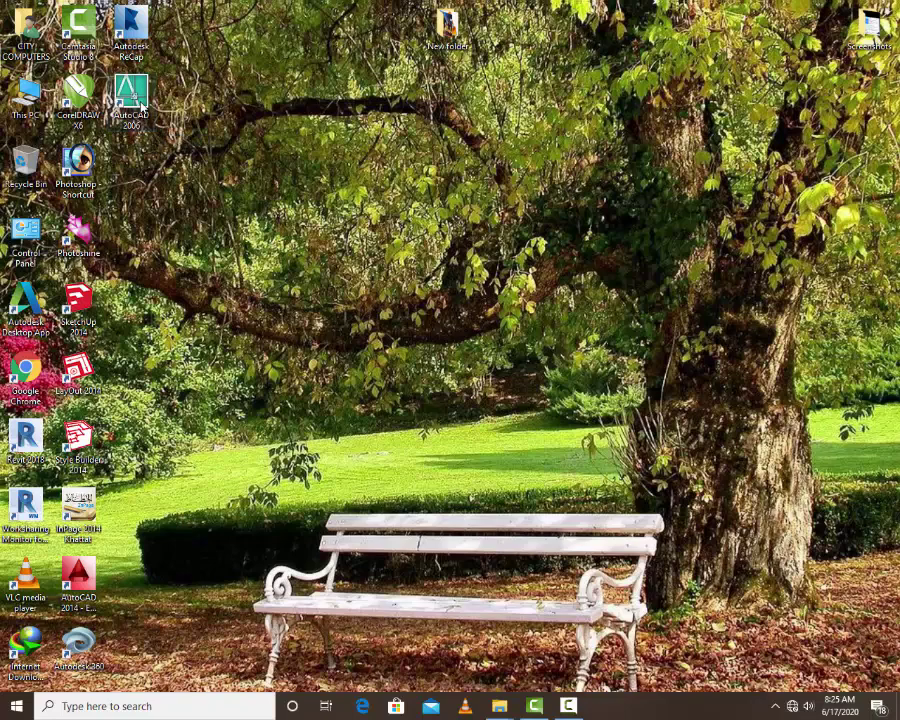
- Launch AutoCAD 2006 from the desktop, choose to activate the product, and continue with the option to enter an activation code
{"action": "double_click", "coordinate": [141, 107]}
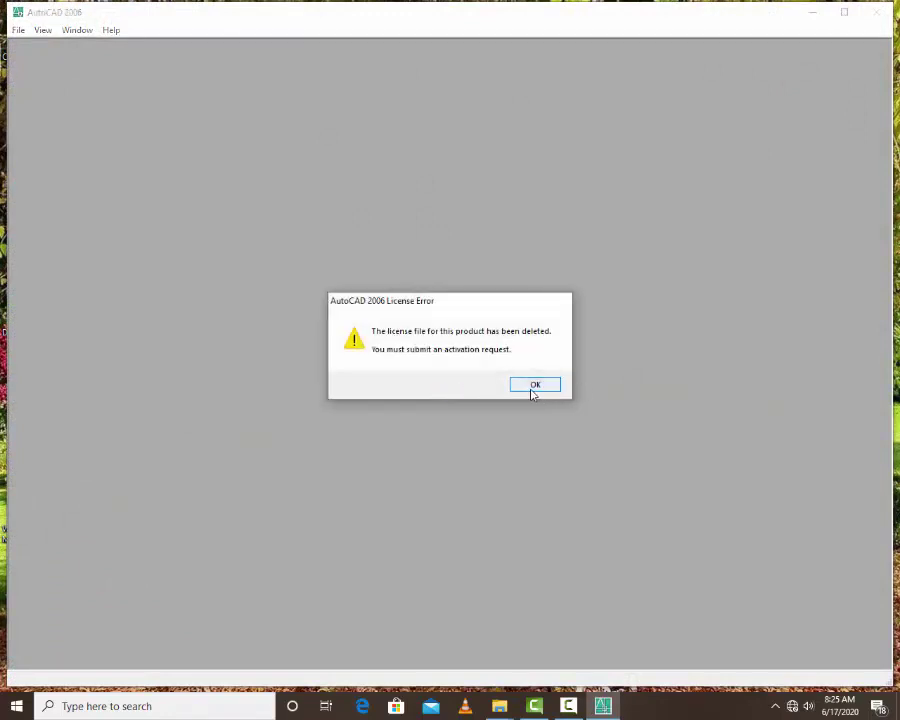
{"action": "left_click", "coordinate": [535, 386]}
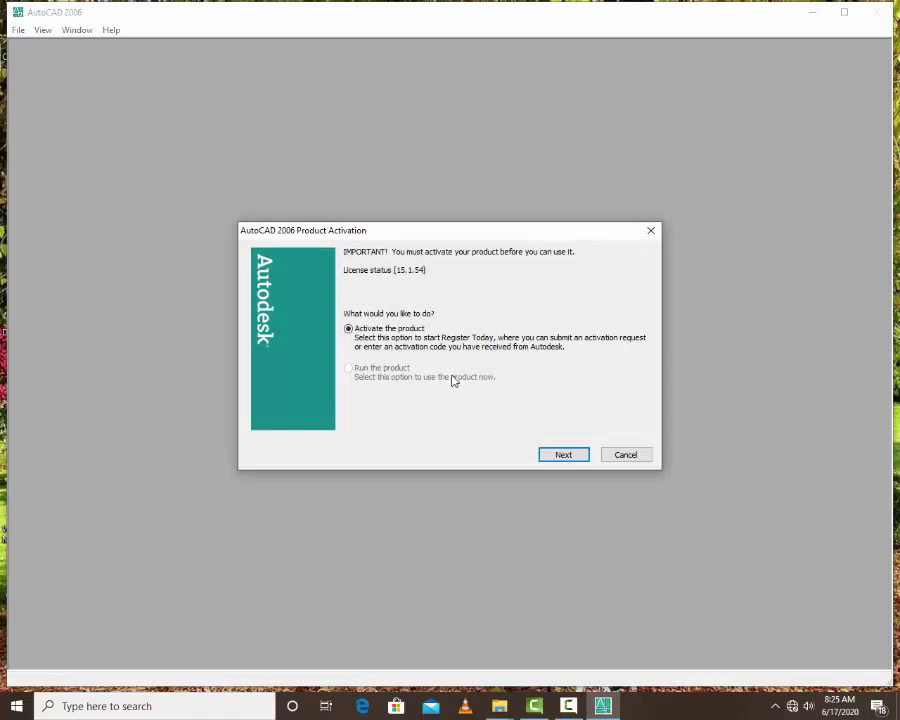
{"action": "left_click", "coordinate": [565, 457]}
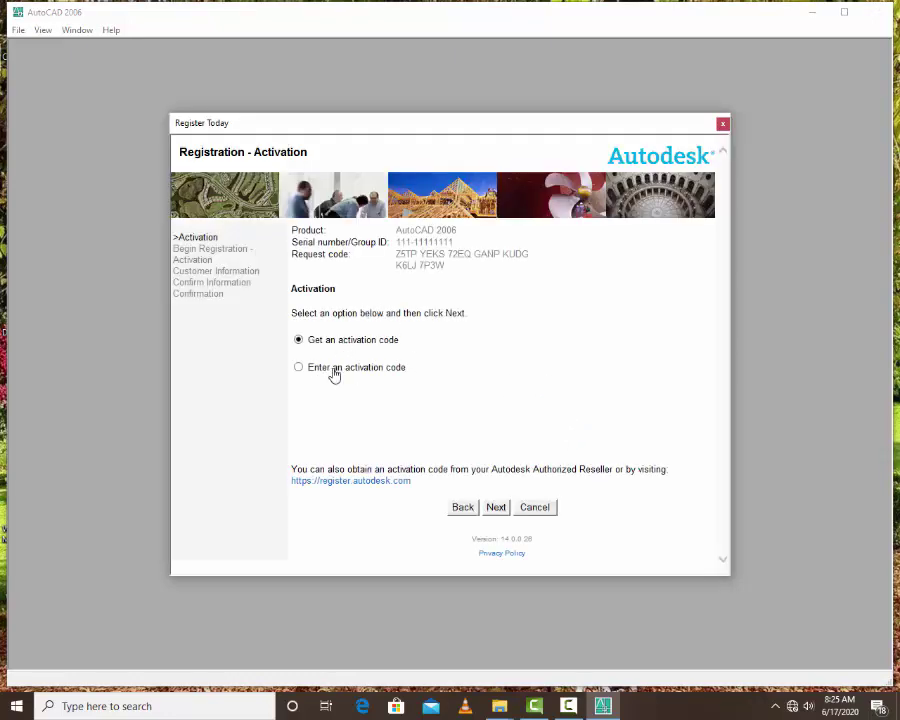
{"action": "left_click", "coordinate": [318, 367]}
{"action": "left_click", "coordinate": [497, 508]}
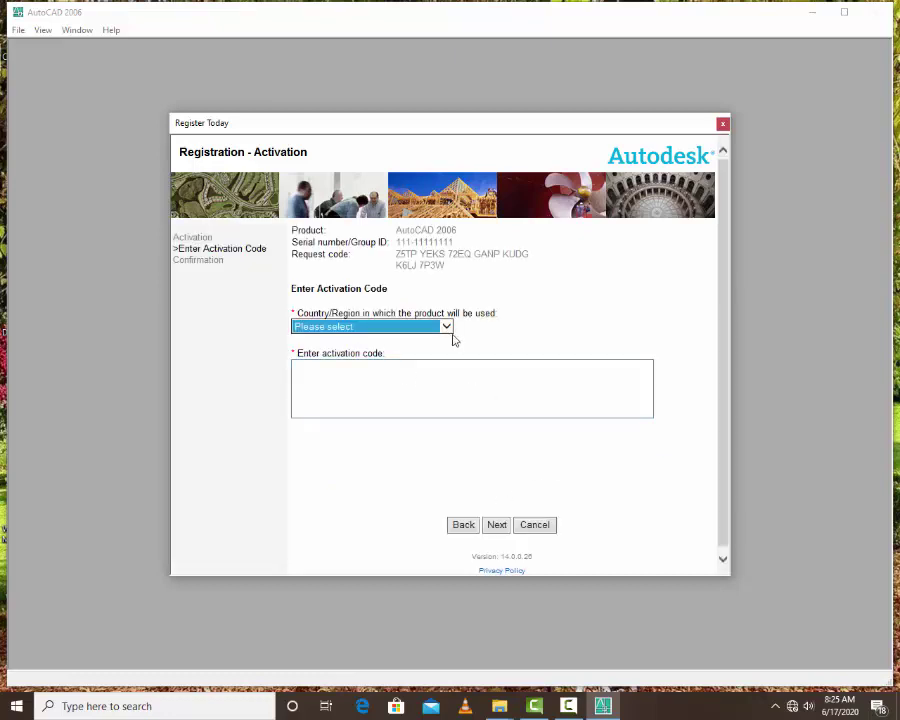
- Set the country of use to Pakistan and copy the request code from the registration form
{"action": "left_click", "coordinate": [446, 328]}
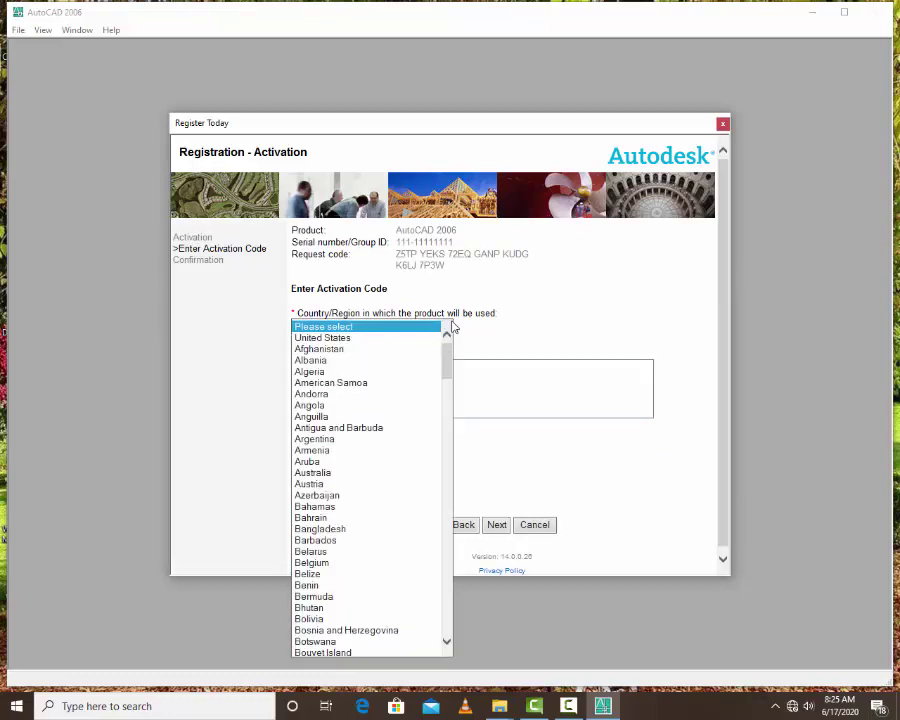
{"action": "key", "text": "p"}
{"action": "left_click", "coordinate": [322, 648]}
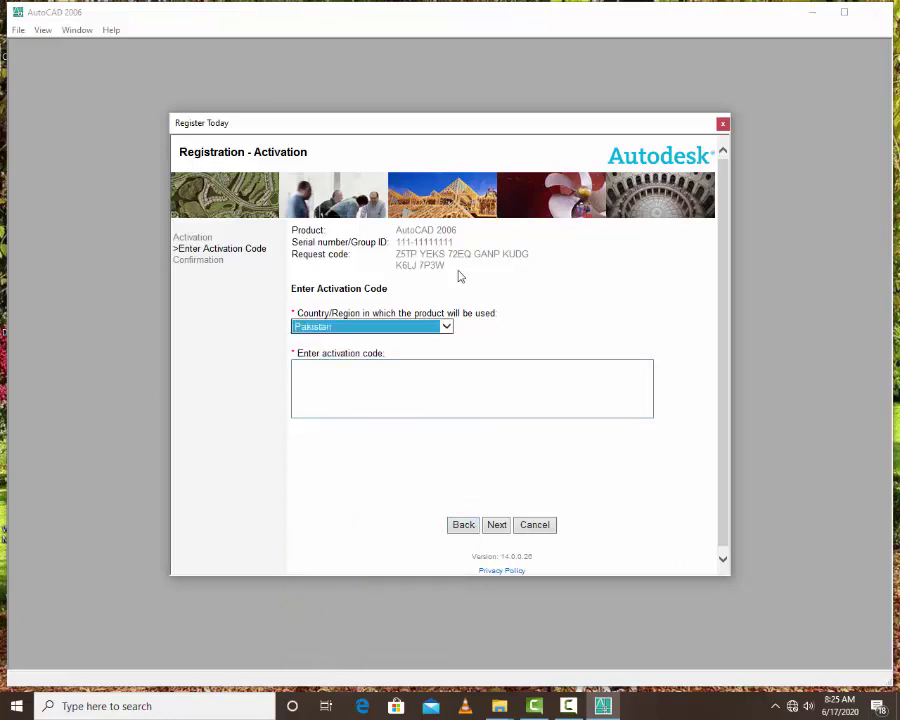
{"action": "left_click_drag", "start_coordinate": [447, 268], "coordinate": [403, 261]}
{"action": "key", "text": "ctrl+c"}
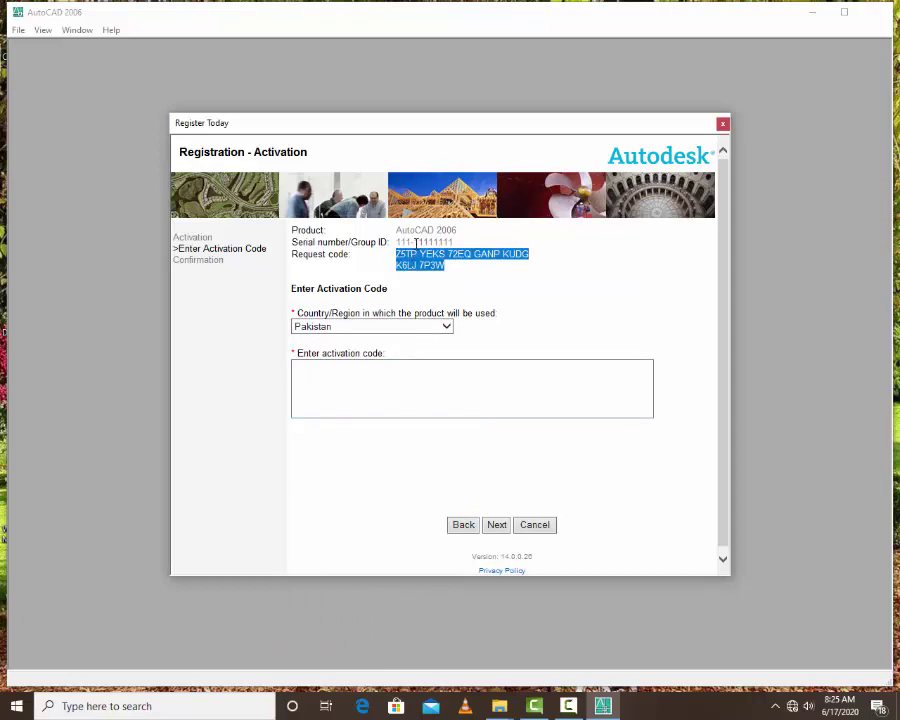
- Switch to the ACAD2006 folder, run keygen from Crack, paste the request code, copy the resulting activation code and close keygen
{"action": "left_click", "coordinate": [502, 706]}
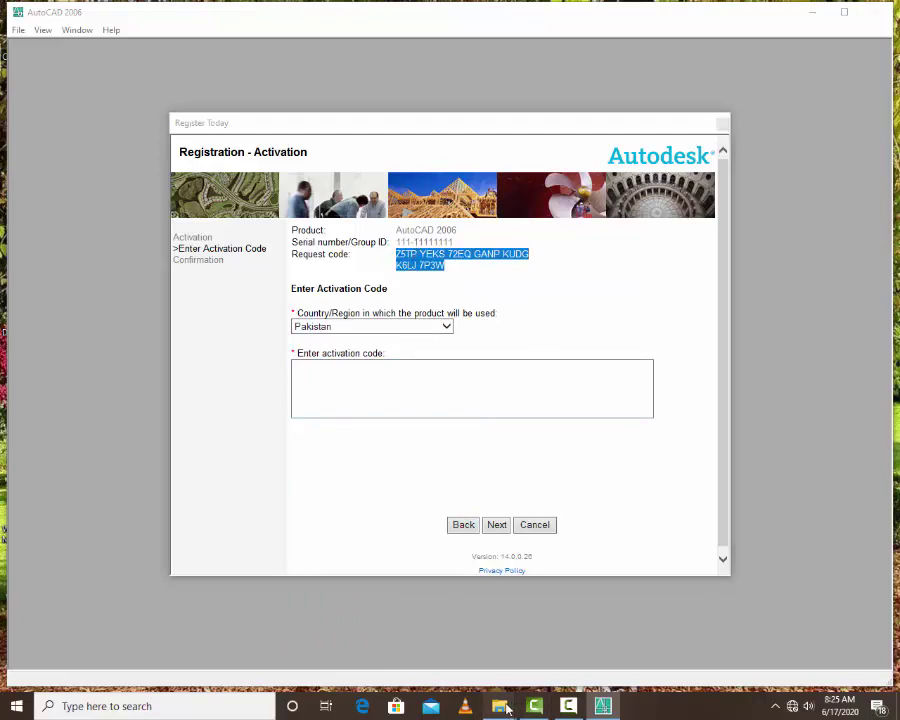
{"action": "left_click", "coordinate": [543, 629]}
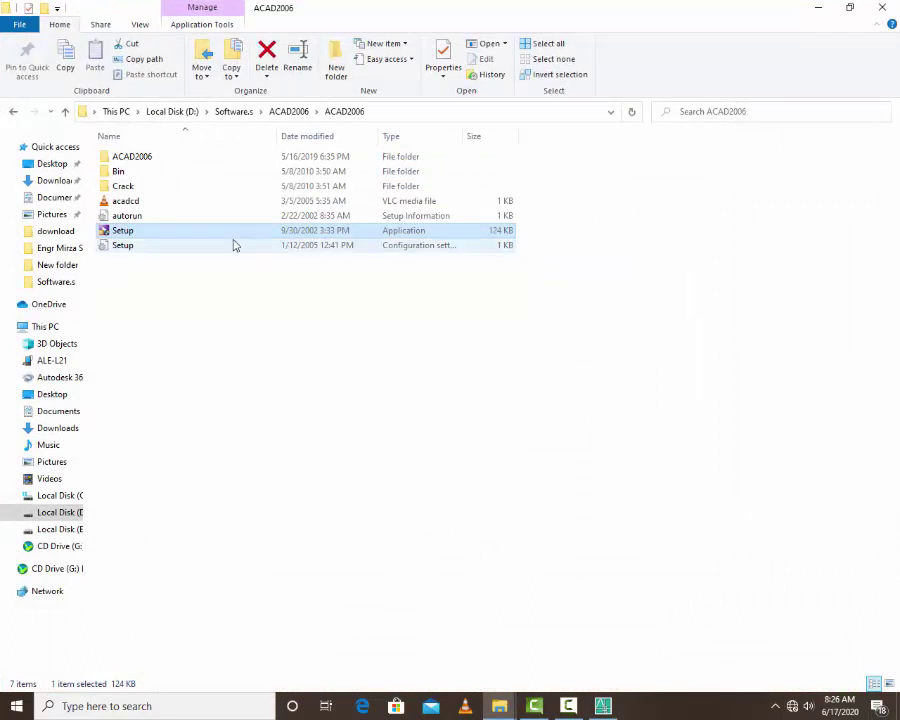
{"action": "double_click", "coordinate": [126, 188]}
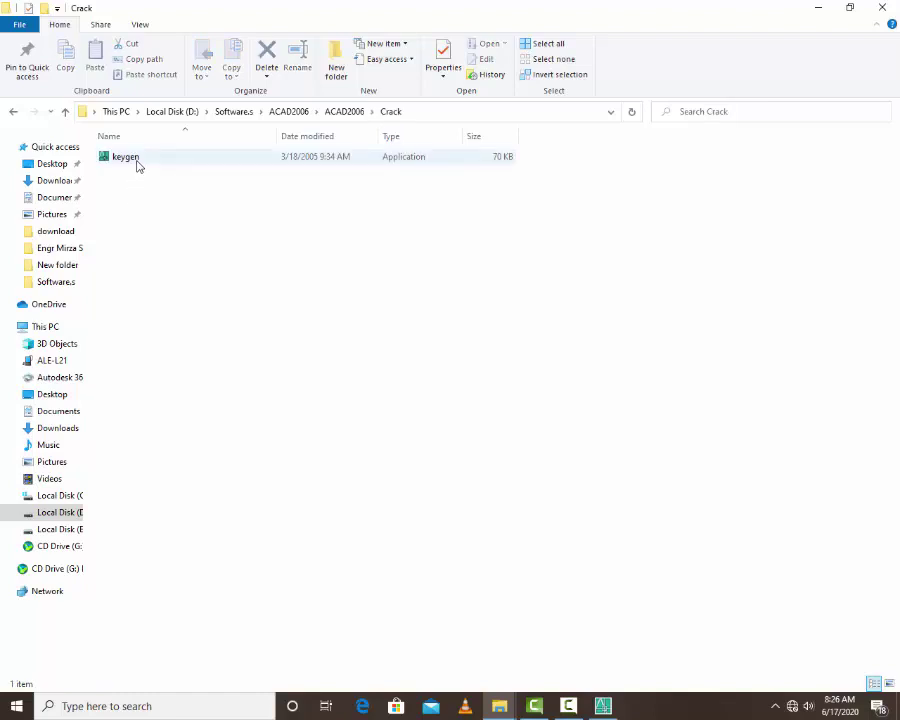
{"action": "double_click", "coordinate": [137, 164]}
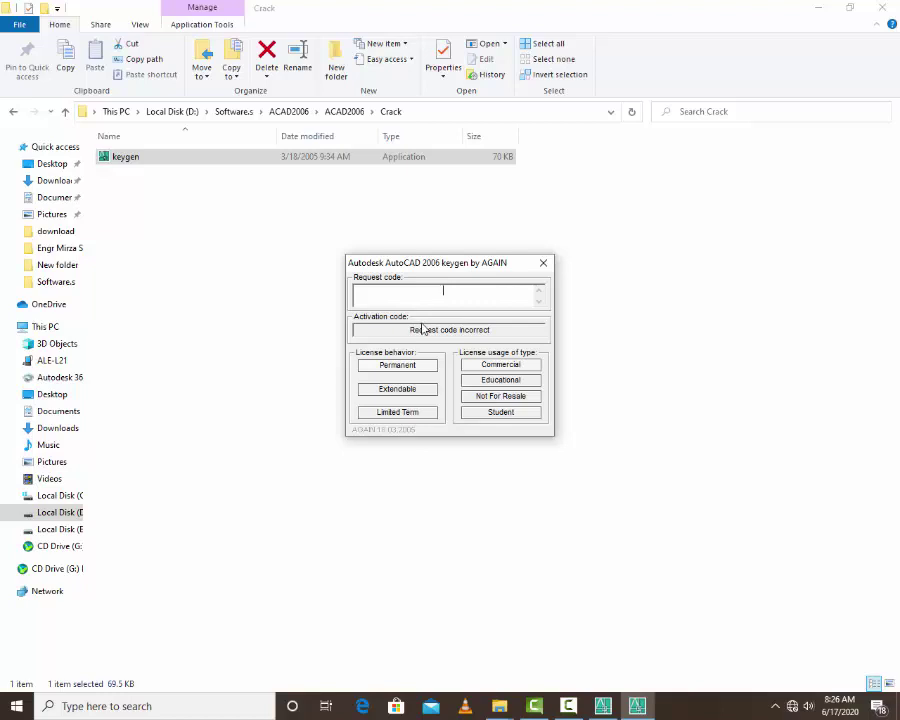
{"action": "key", "text": "ctrl+v"}
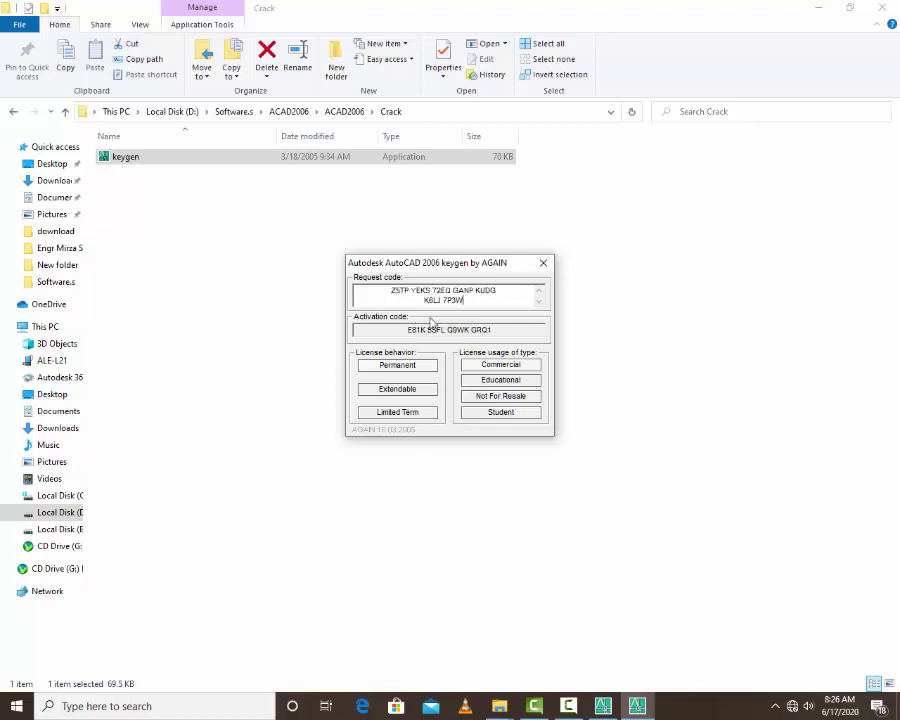
{"action": "left_click_drag", "start_coordinate": [407, 329], "coordinate": [489, 329]}
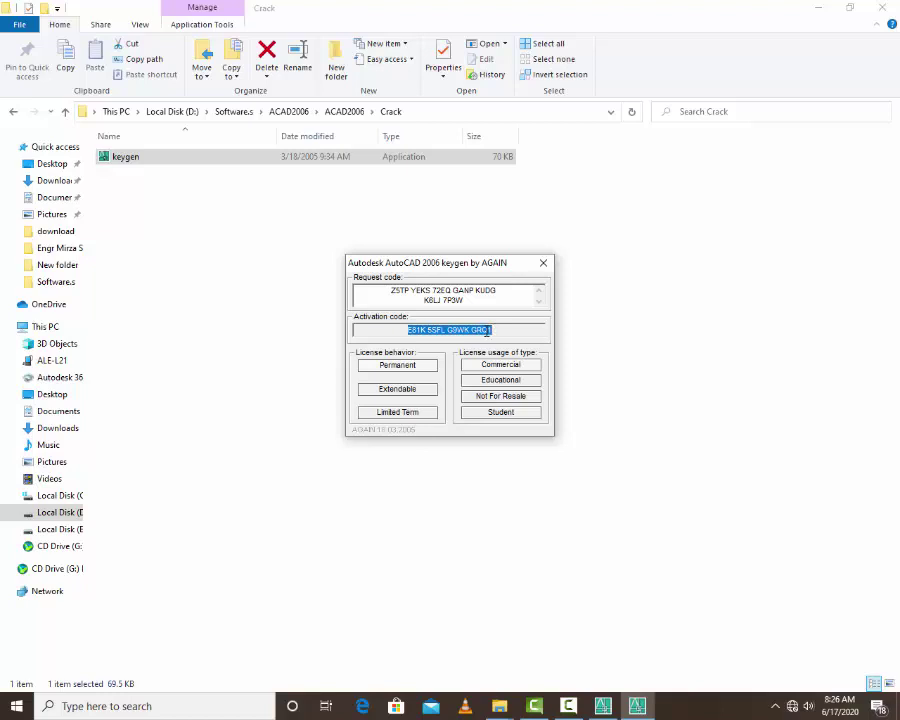
{"action": "left_click", "coordinate": [543, 262]}
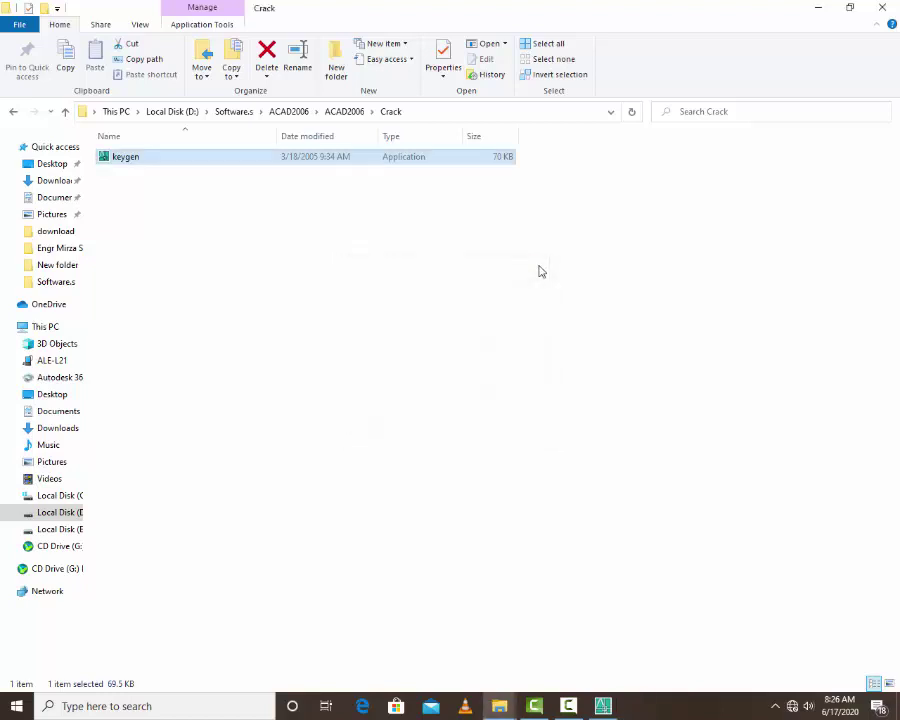
- Return to the AutoCAD registration form, paste the activation code, submit it and finish the registration
{"action": "key", "text": "alt+Tab"}
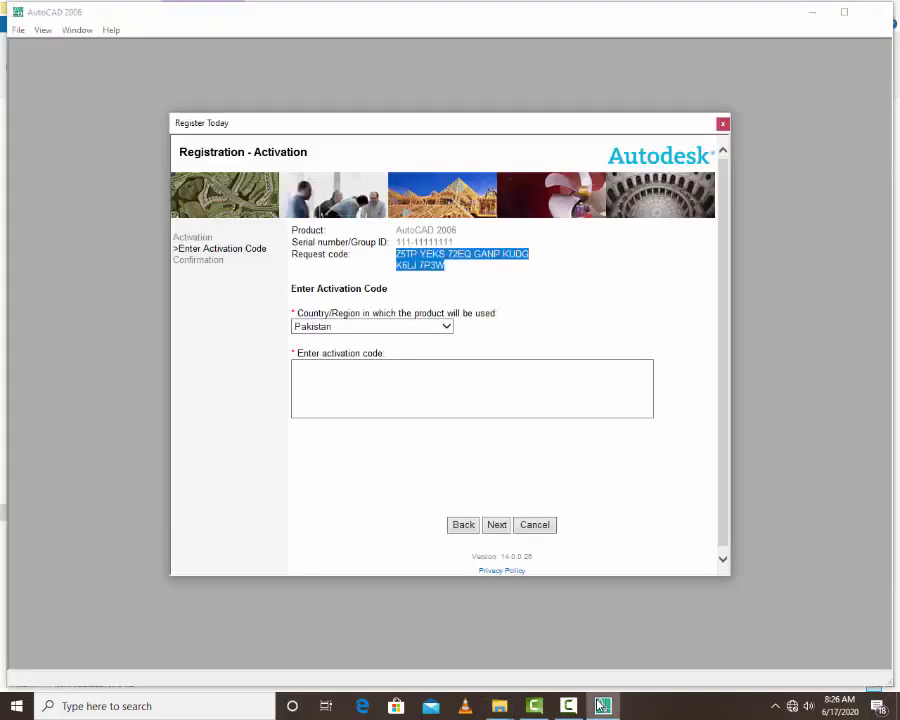
{"action": "left_click", "coordinate": [348, 378]}
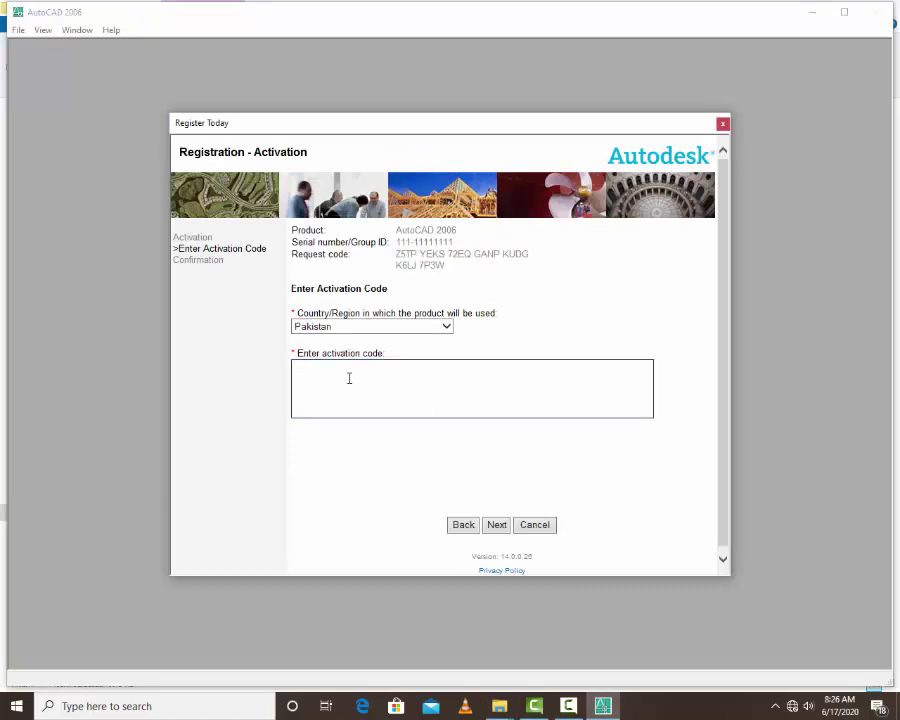
{"action": "key", "text": "ctrl+v"}
{"action": "left_click", "coordinate": [497, 524]}
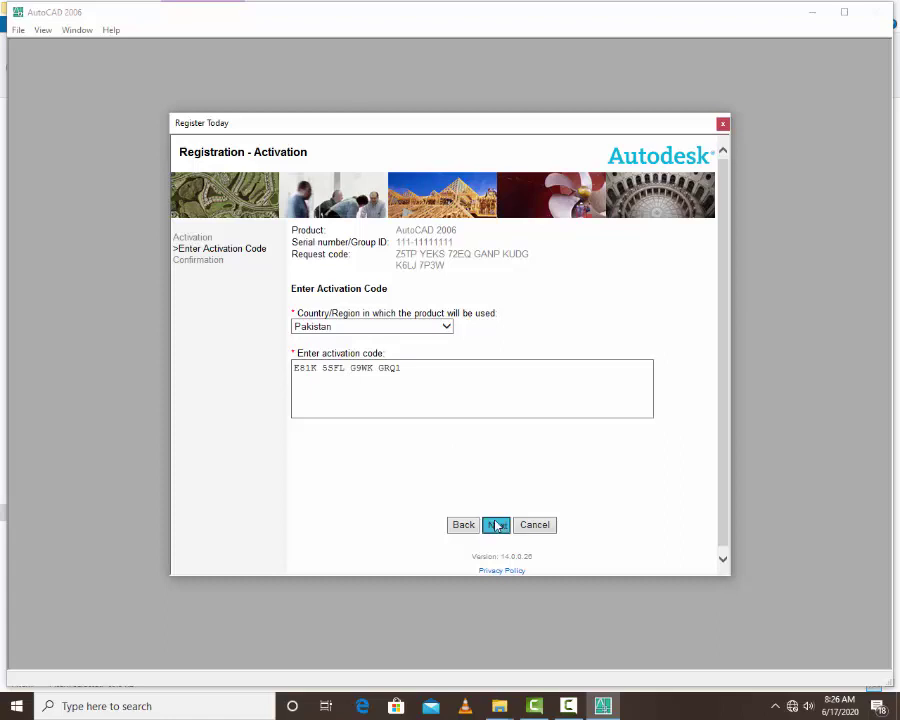
{"action": "left_click", "coordinate": [518, 530]}
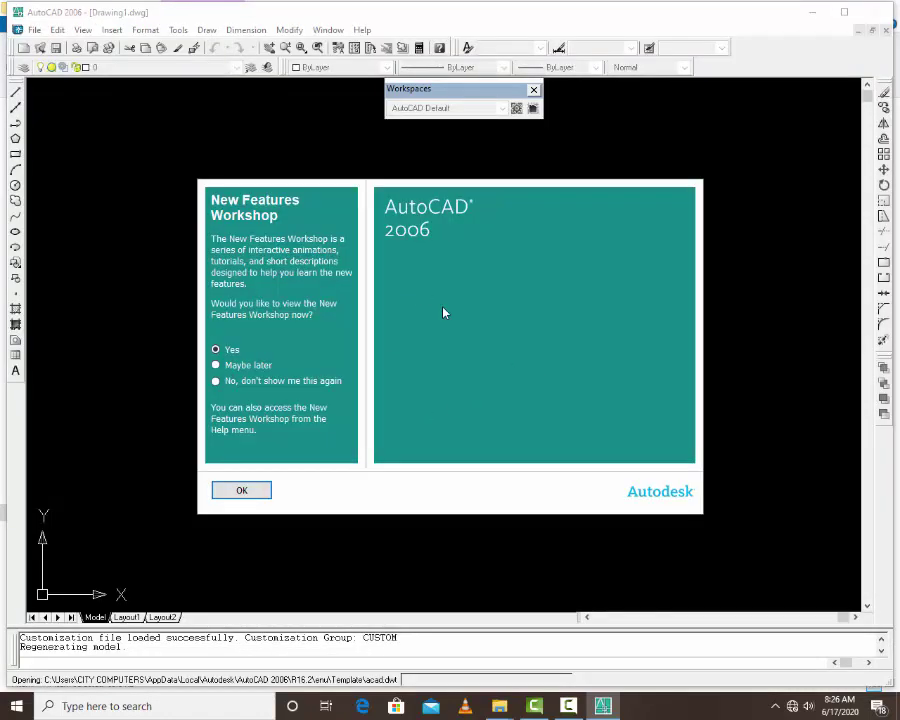
- Decline the New Features Workshop for good and close the ET: Blocks, Text, Standard and Layers toolbars
{"action": "left_click", "coordinate": [226, 384]}
{"action": "left_click", "coordinate": [250, 487]}
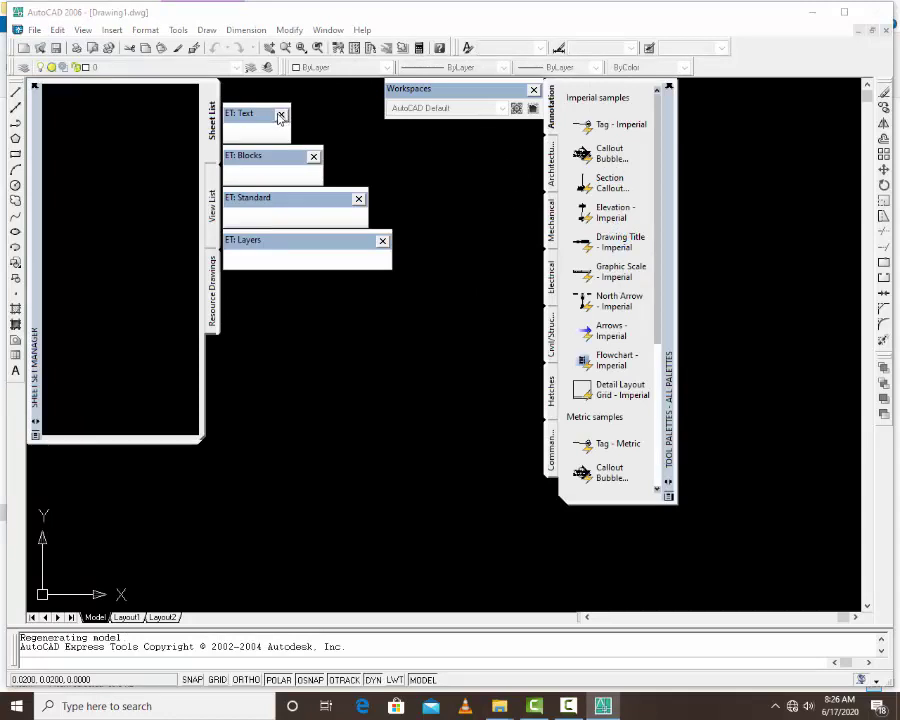
{"action": "left_click", "coordinate": [312, 154]}
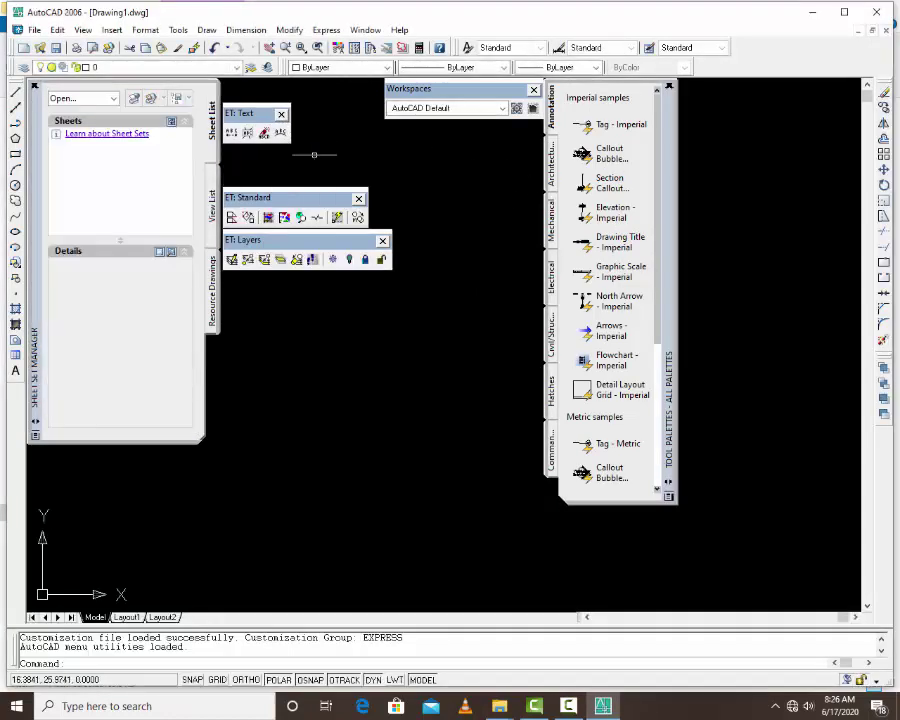
{"action": "left_click", "coordinate": [283, 115]}
{"action": "left_click", "coordinate": [358, 198]}
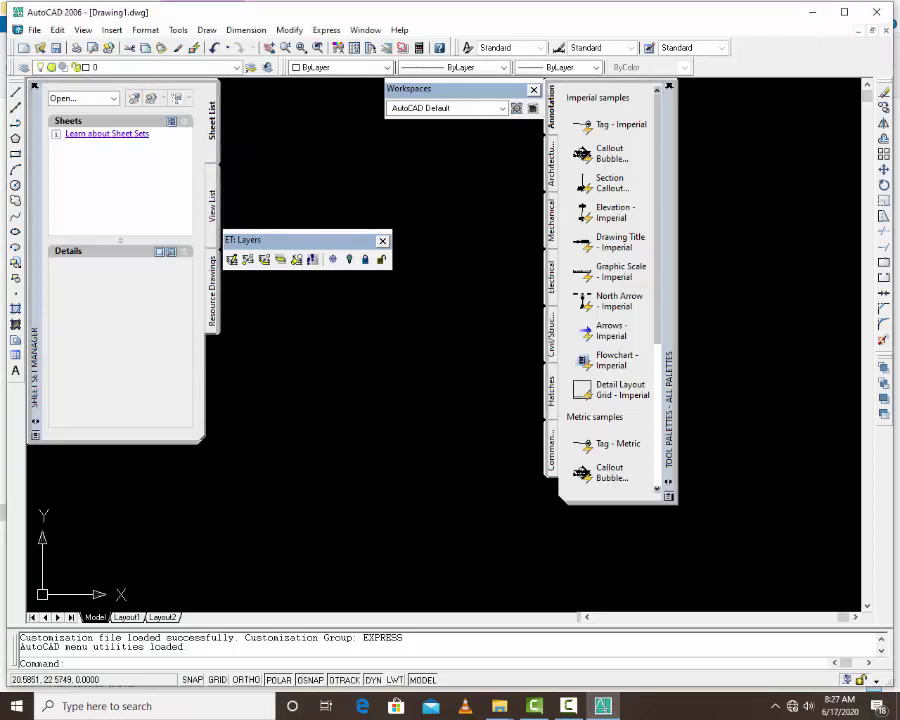
{"action": "left_click", "coordinate": [382, 241]}
- Close the Sheet Set Manager, the Workspaces toolbar and the Tool Palettes, and maximize the AutoCAD window
{"action": "left_click", "coordinate": [34, 84]}
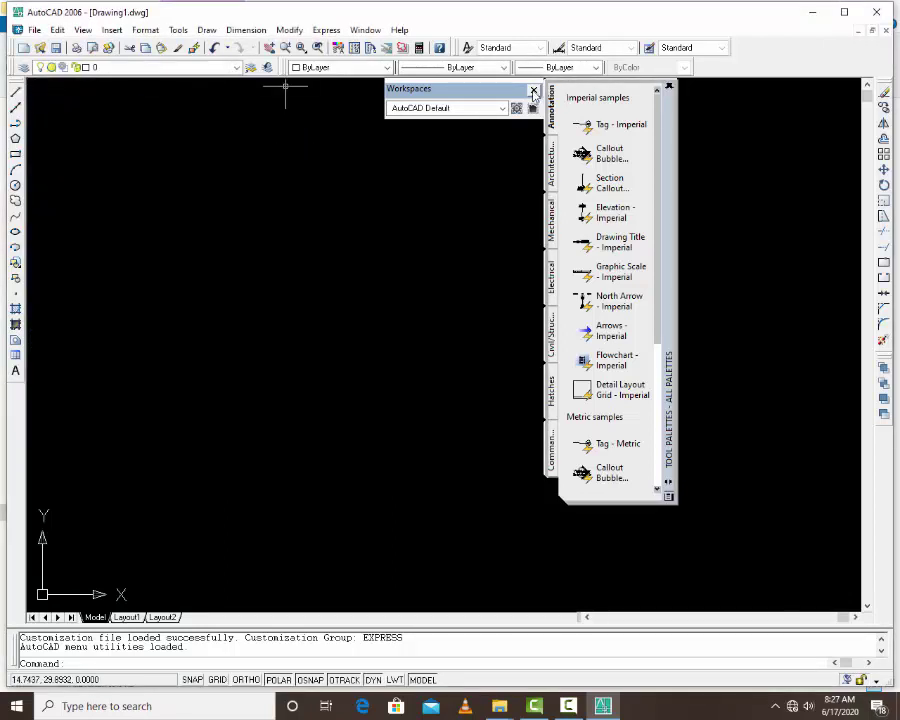
{"action": "left_click", "coordinate": [534, 92]}
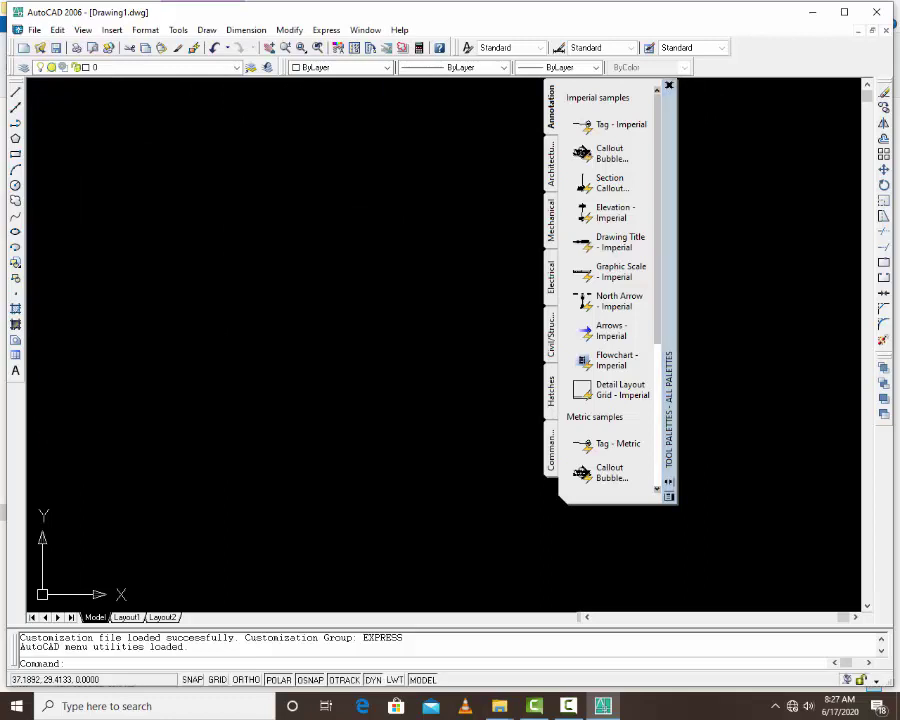
{"action": "left_click", "coordinate": [669, 85]}
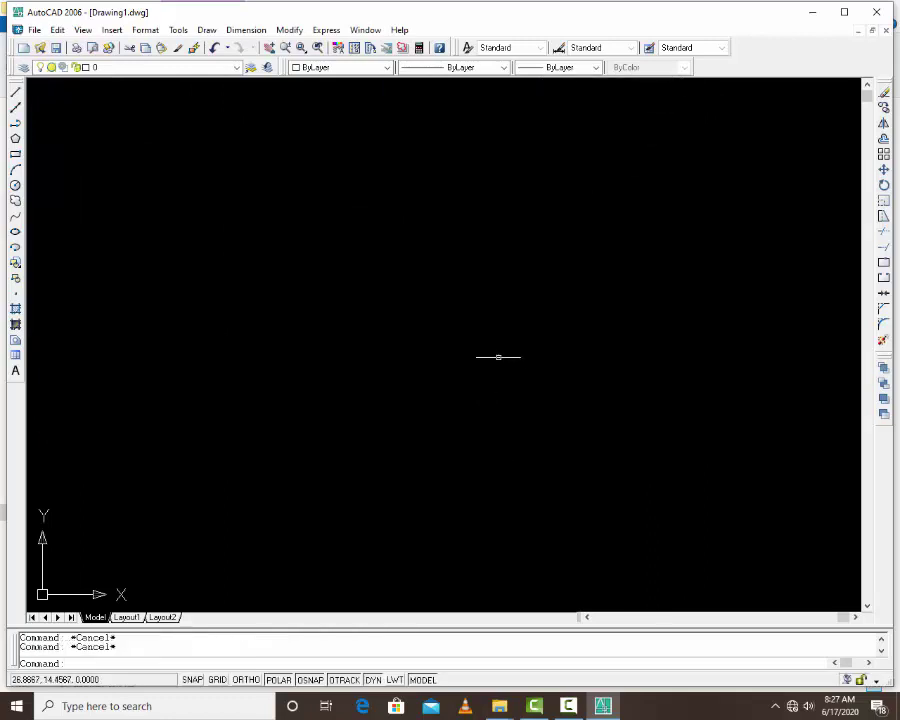
{"action": "scroll", "coordinate": [456, 438], "scroll_direction": "down", "scroll_amount": 1}
{"action": "scroll", "coordinate": [506, 422], "scroll_direction": "up", "scroll_amount": 1}
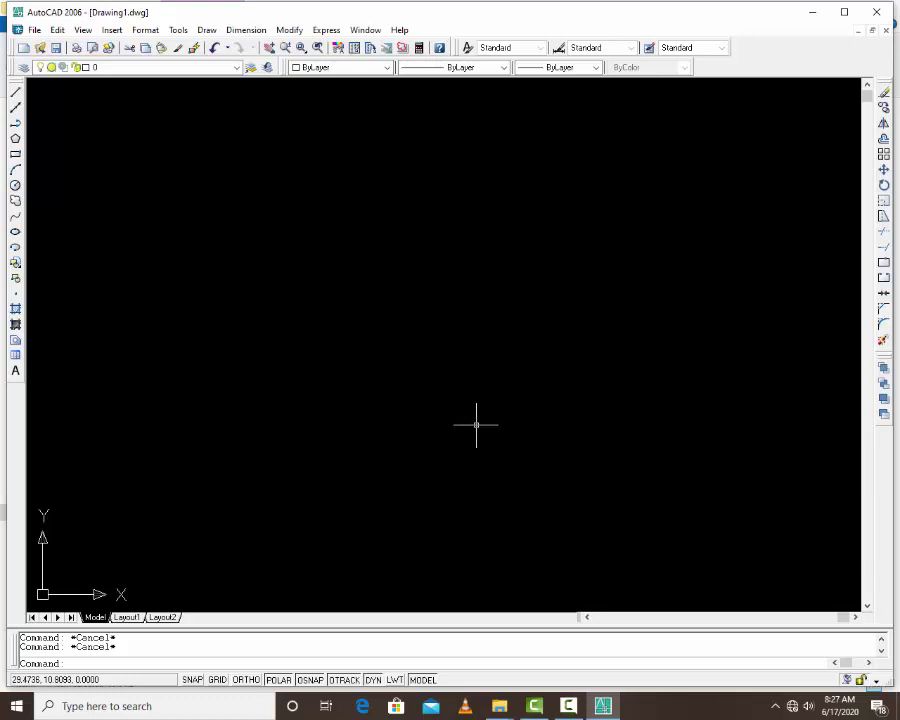
{"action": "left_click", "coordinate": [844, 12]}
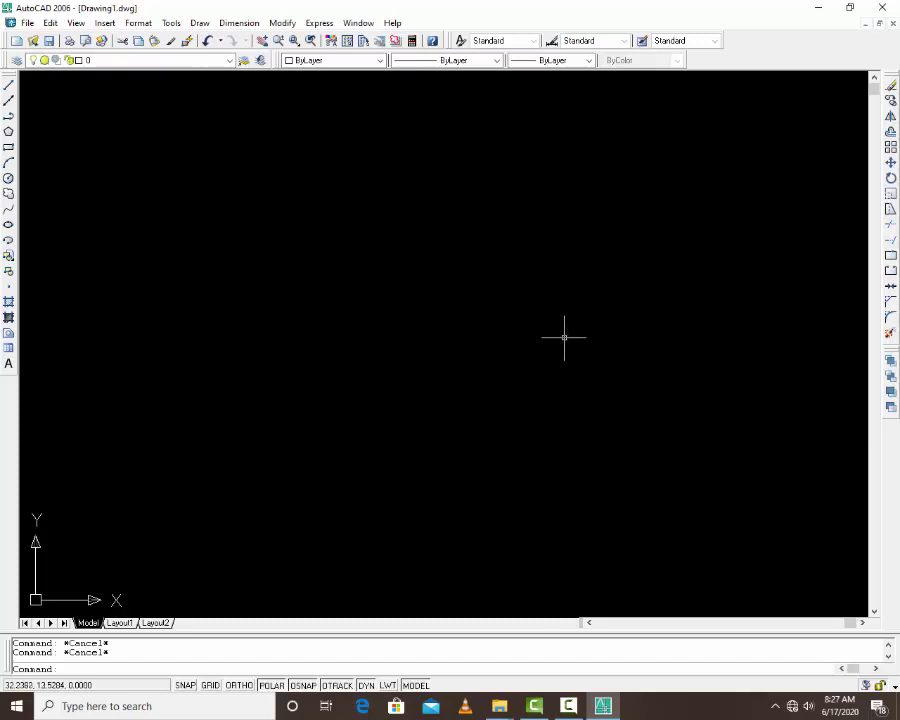
- Open the object snap settings with the OS command and enable all object snap modes
{"action": "type", "text": "c"}
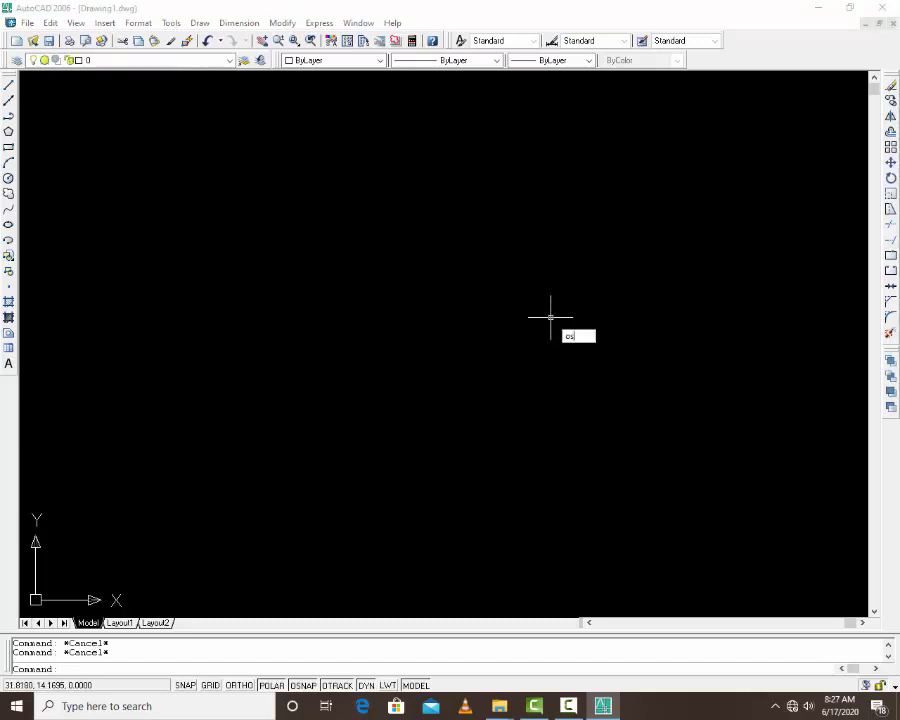
{"action": "type", "text": "s"}
{"action": "key", "text": "Return"}
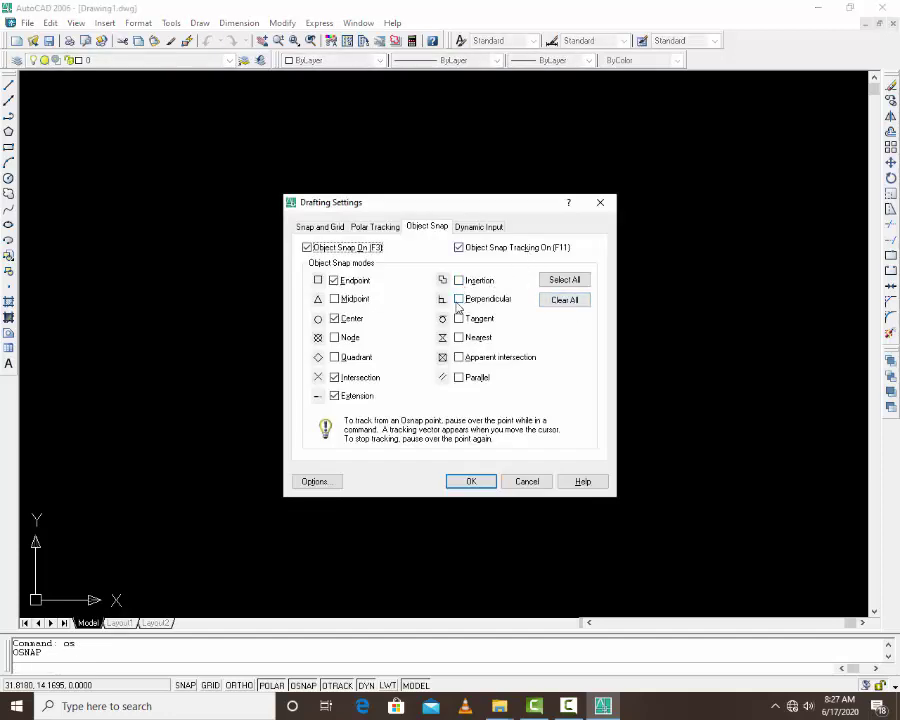
{"action": "left_click", "coordinate": [566, 281]}
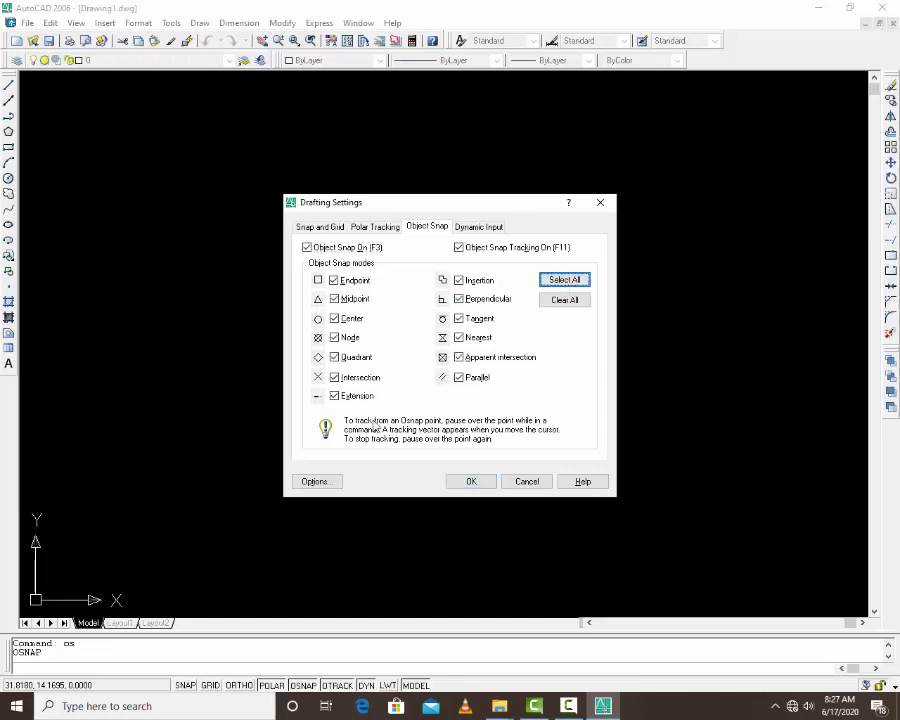
- Open Options from the drafting settings and set the display crosshair size to 29
{"action": "left_click", "coordinate": [314, 481]}
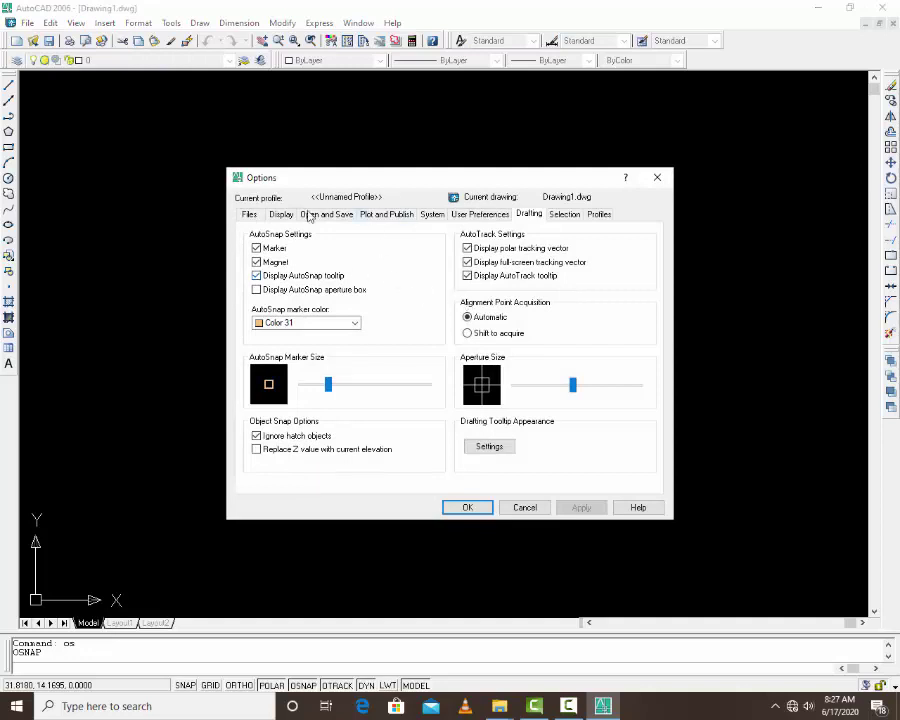
{"action": "left_click", "coordinate": [281, 214]}
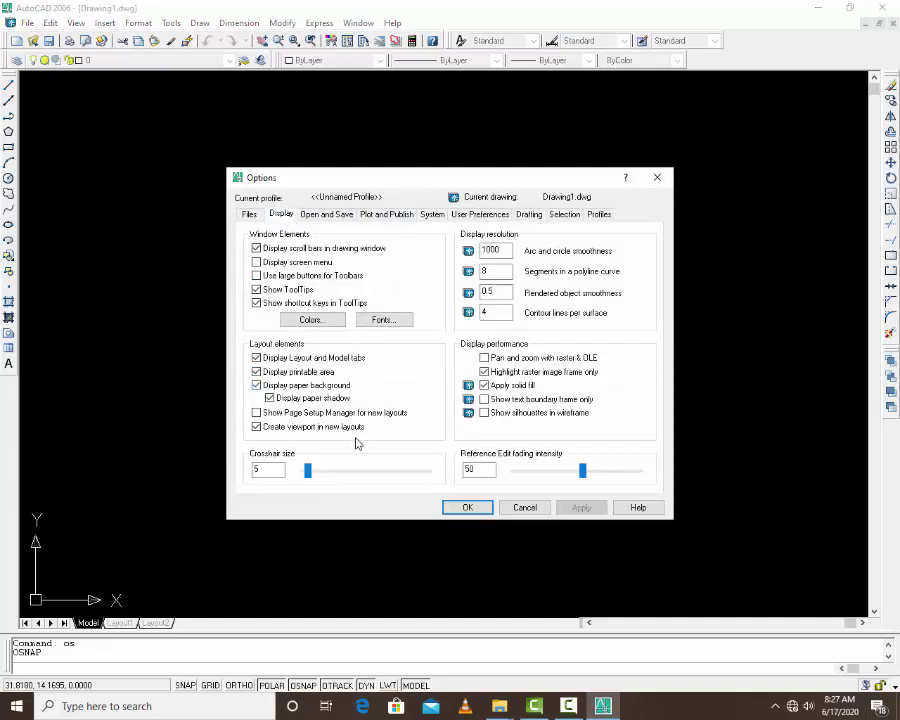
{"action": "left_click_drag", "start_coordinate": [307, 471], "coordinate": [339, 488]}
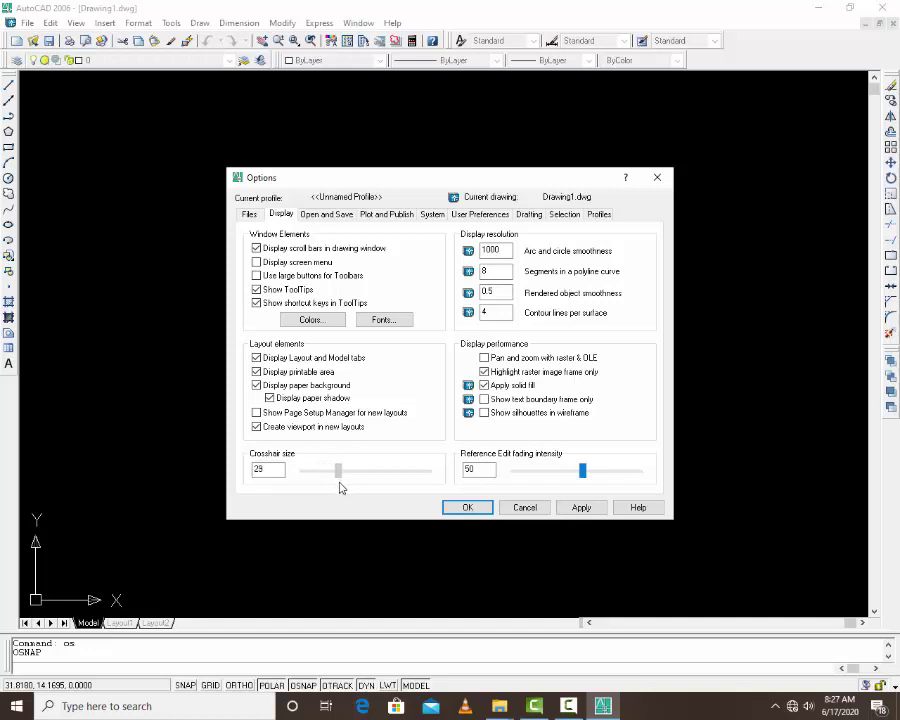
- Enlarge the pickbox and reduce the grip size in the selection options
{"action": "left_click", "coordinate": [562, 215]}
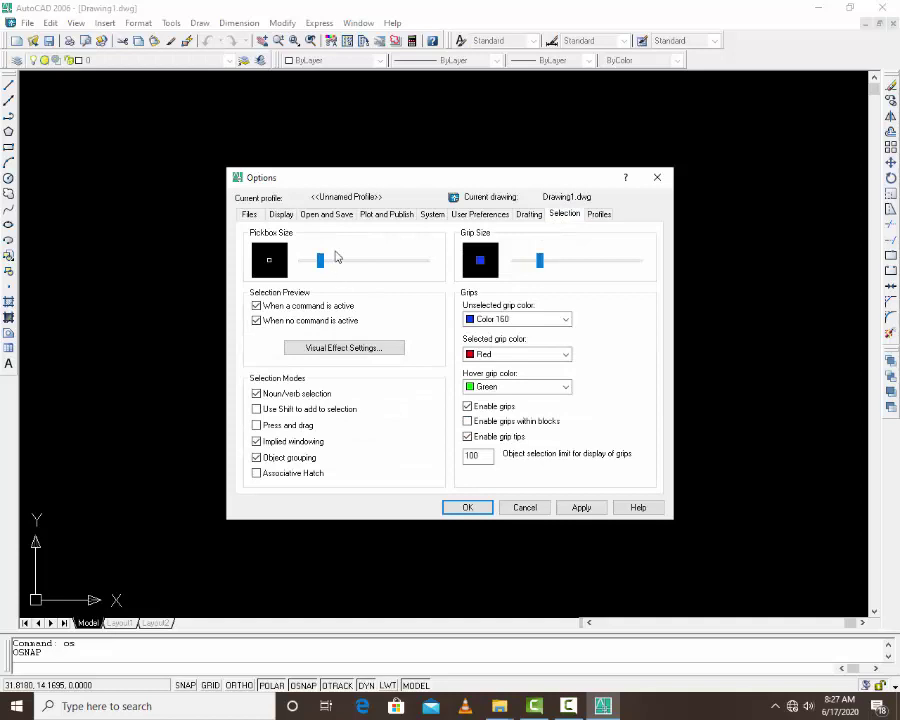
{"action": "left_click_drag", "start_coordinate": [320, 262], "coordinate": [341, 266]}
{"action": "left_click_drag", "start_coordinate": [540, 261], "coordinate": [522, 262]}
- Slightly increase the AutoSnap marker size in the drafting options
{"action": "left_click", "coordinate": [529, 214]}
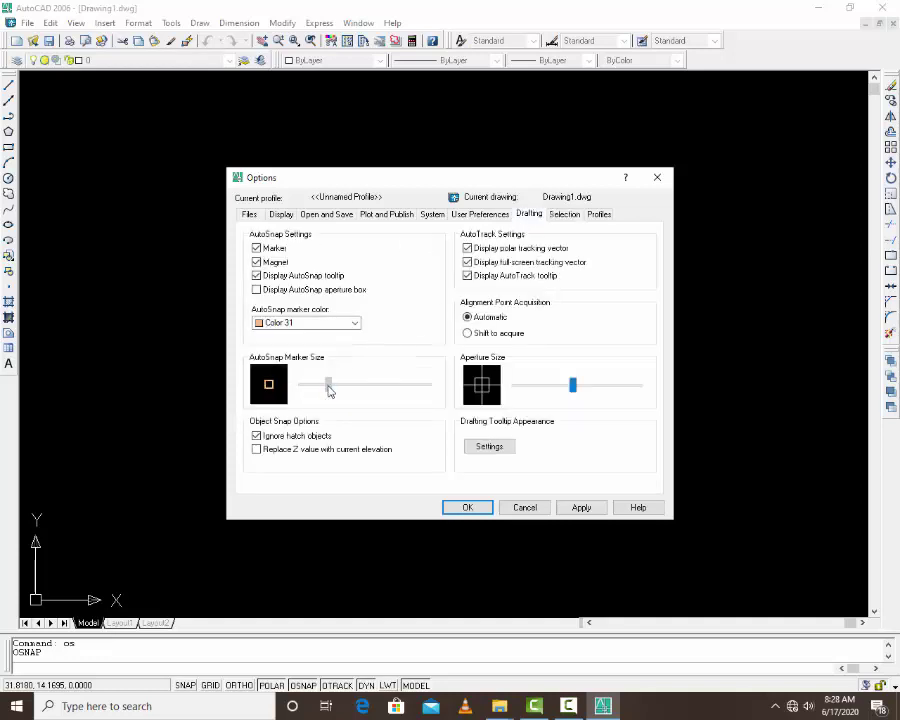
{"action": "left_click_drag", "start_coordinate": [333, 391], "coordinate": [339, 389]}
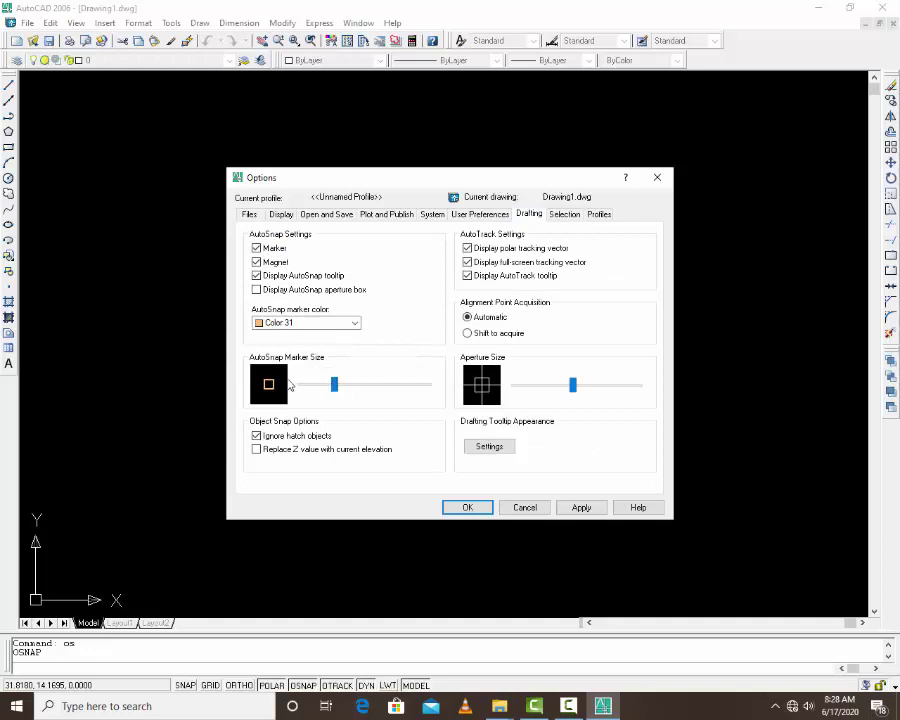